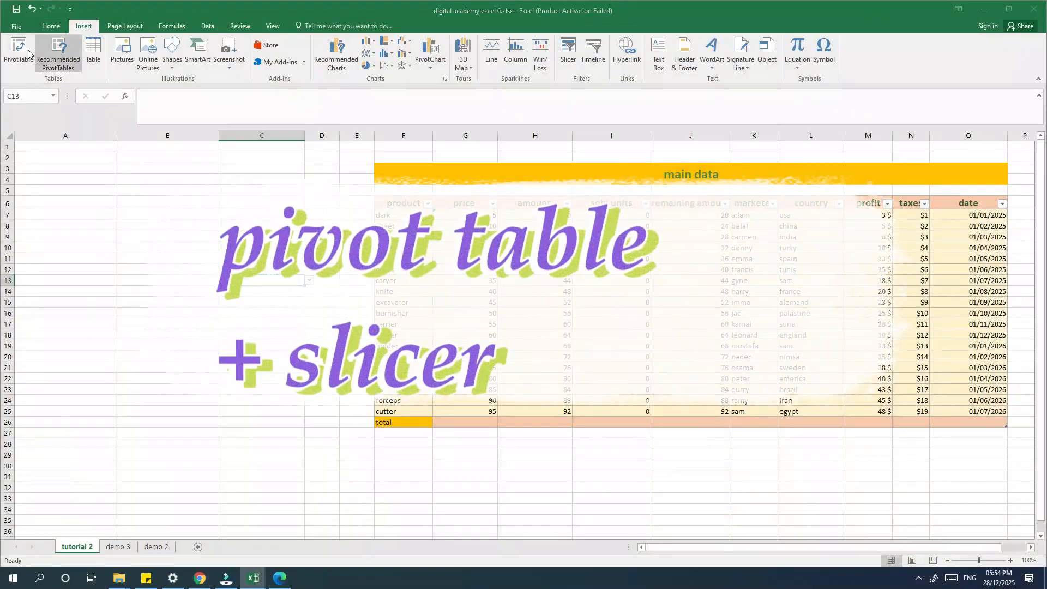
Create a pivot table on a new worksheet from the main data range F6:O25 of the tutorial 2 sheet
click(19, 50)
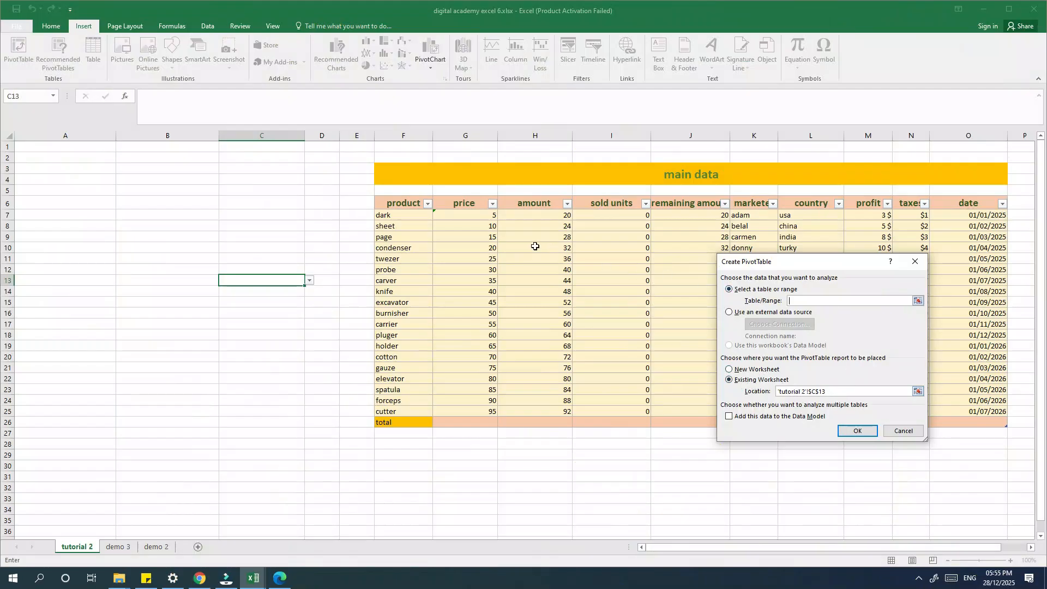
drag(389, 202, 976, 411)
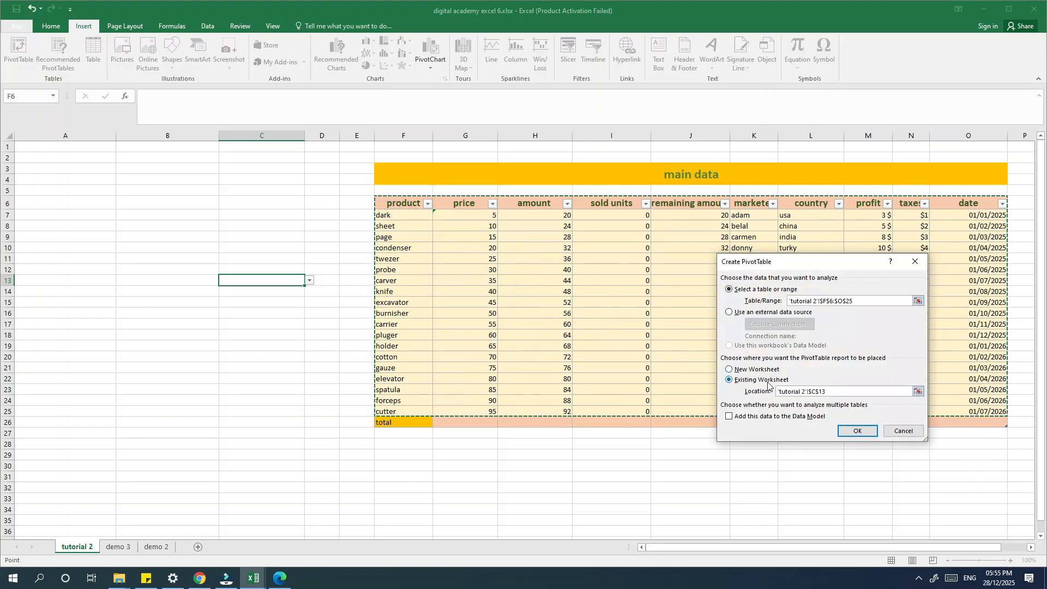
click(739, 369)
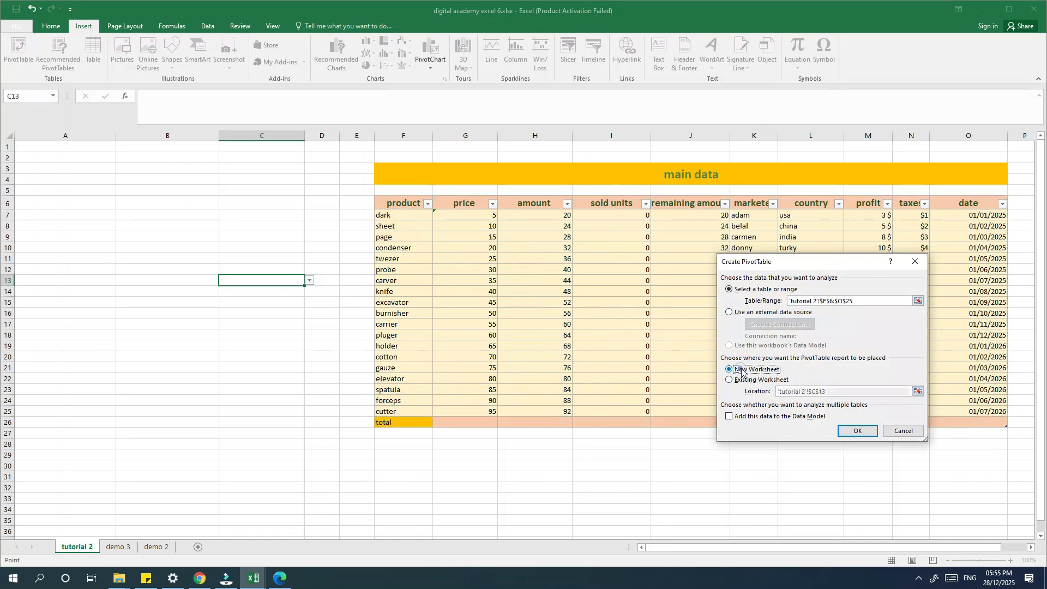
click(855, 432)
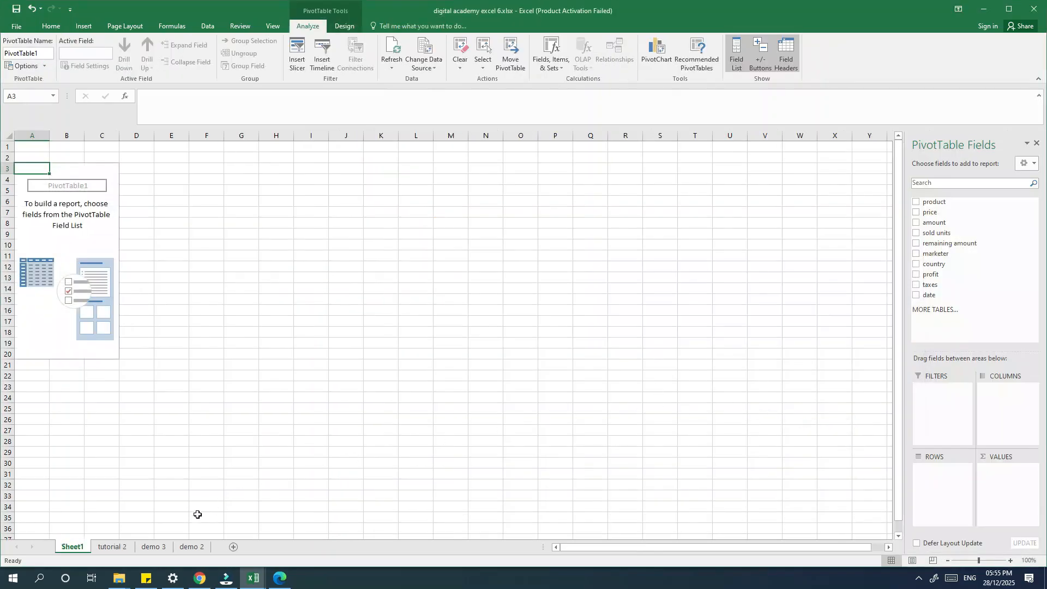
Rename the new pivot table worksheet as "main data pivot table"
double_click(76, 545)
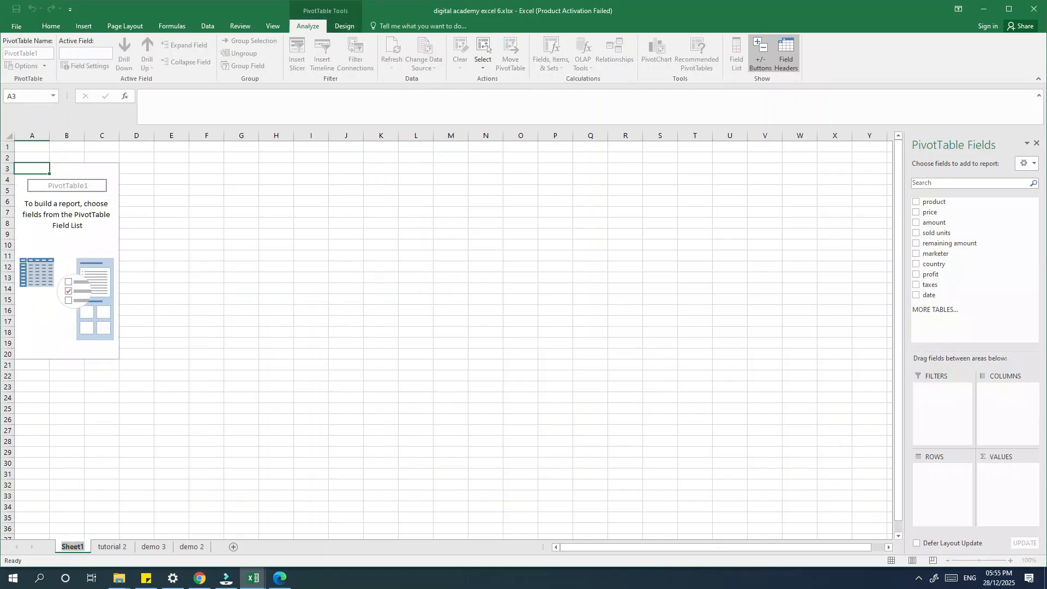
text(m)
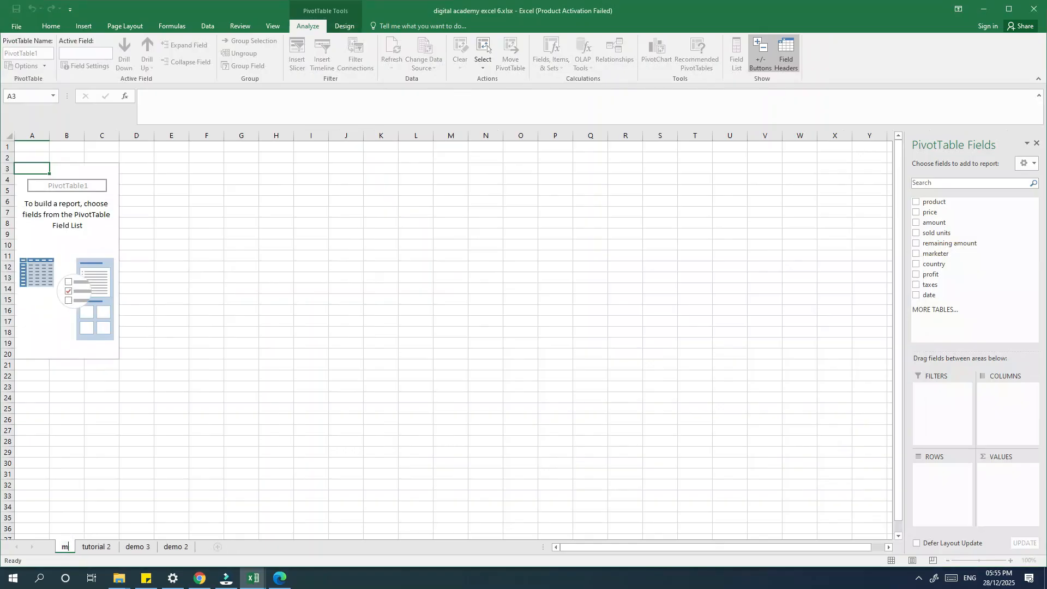
text(ain)
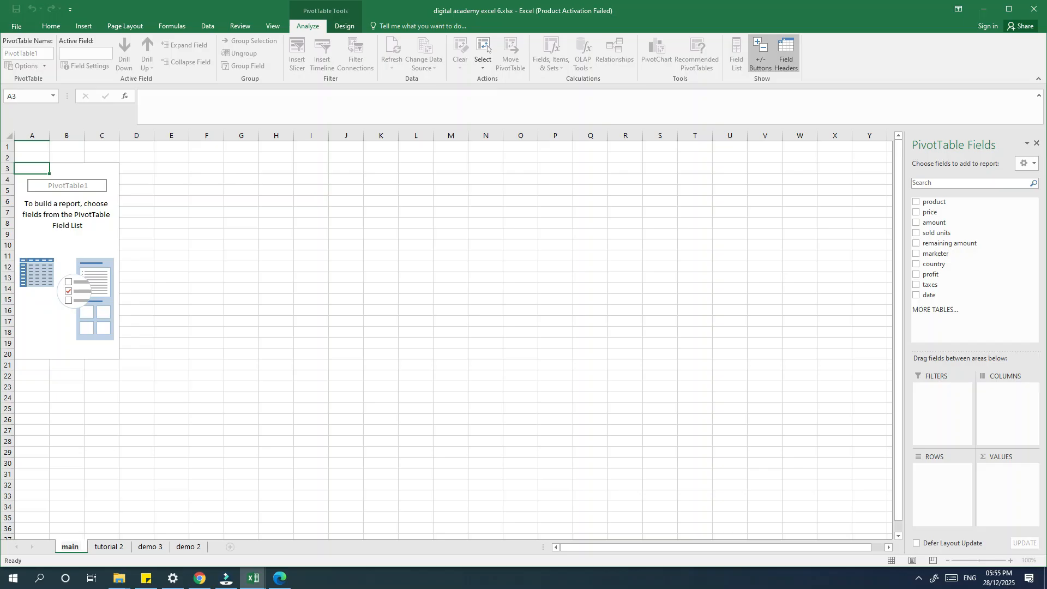
text( data)
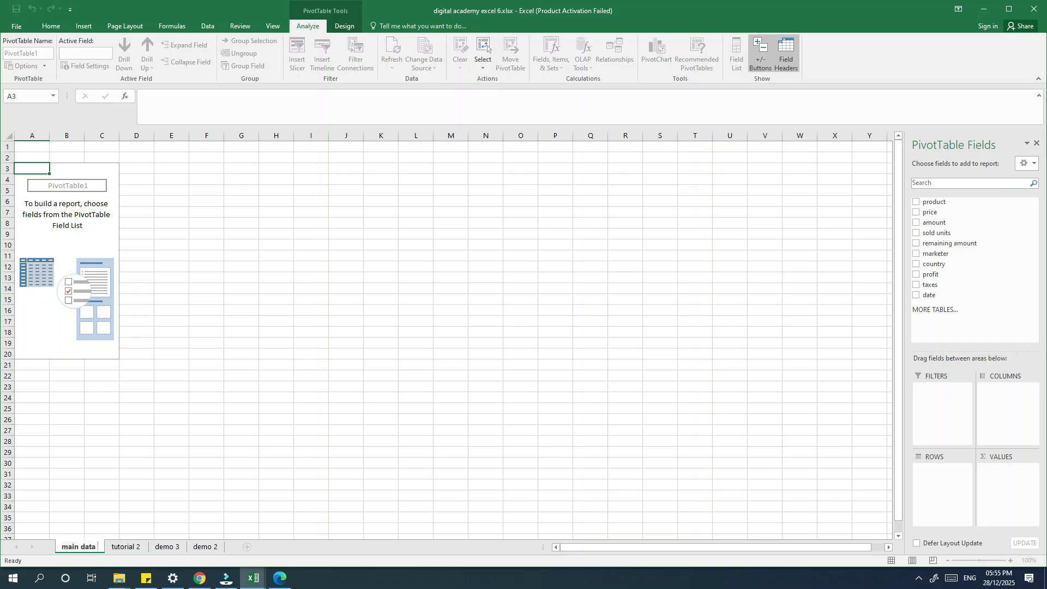
text( pivo)
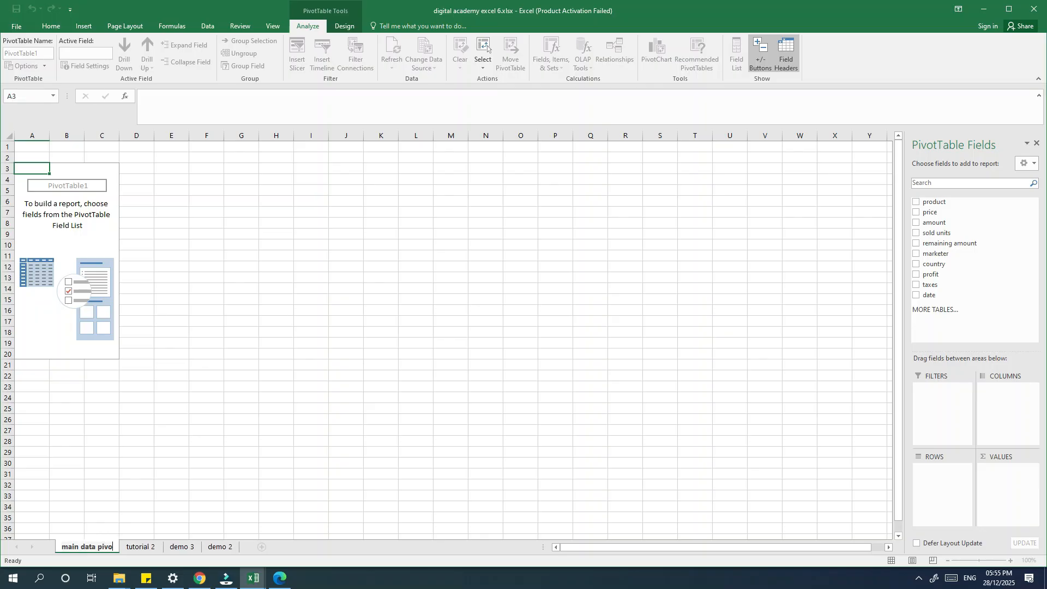
text(t ta)
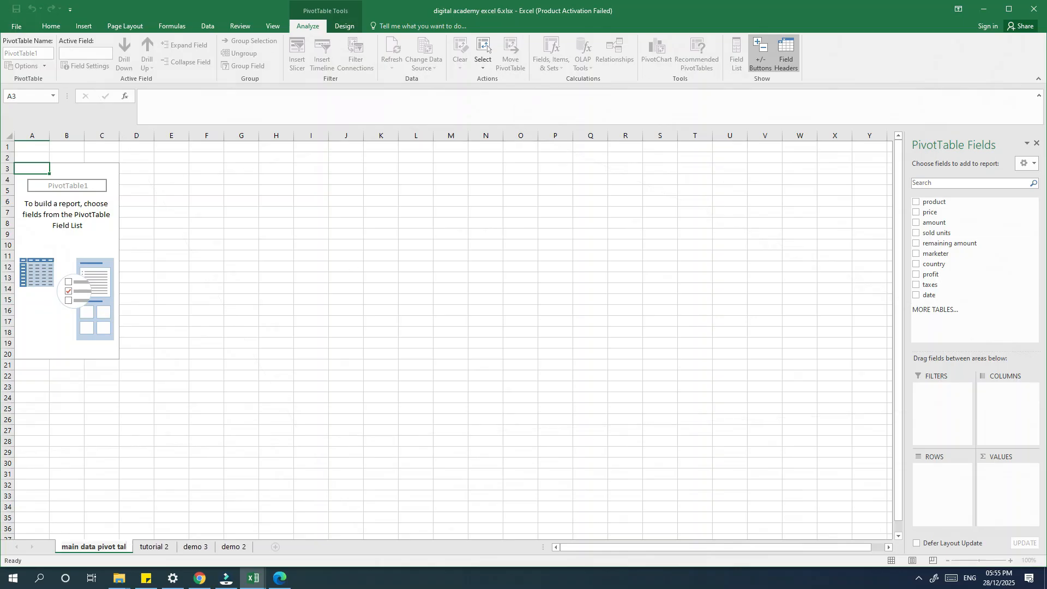
text(ble)
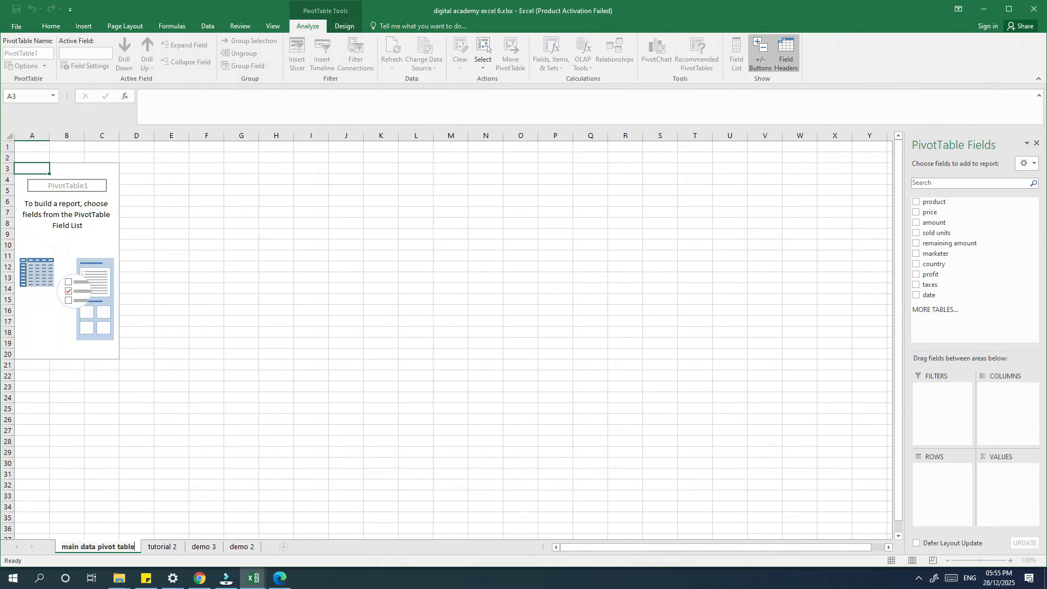
key(Return)
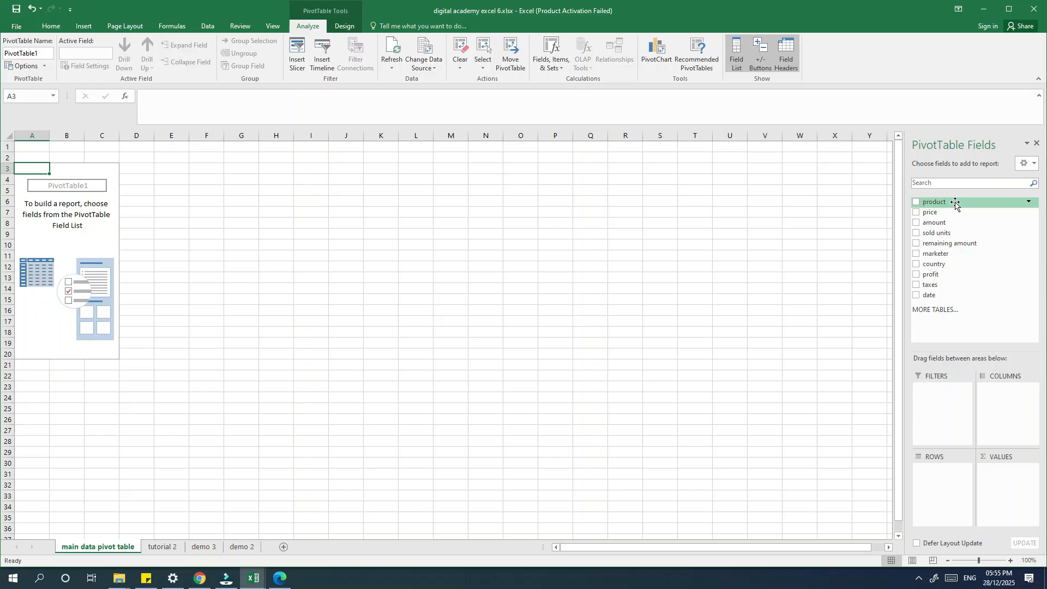
Lay out the pivot table with product as columns, country as rows and the sum of price as values
drag(954, 203, 1000, 396)
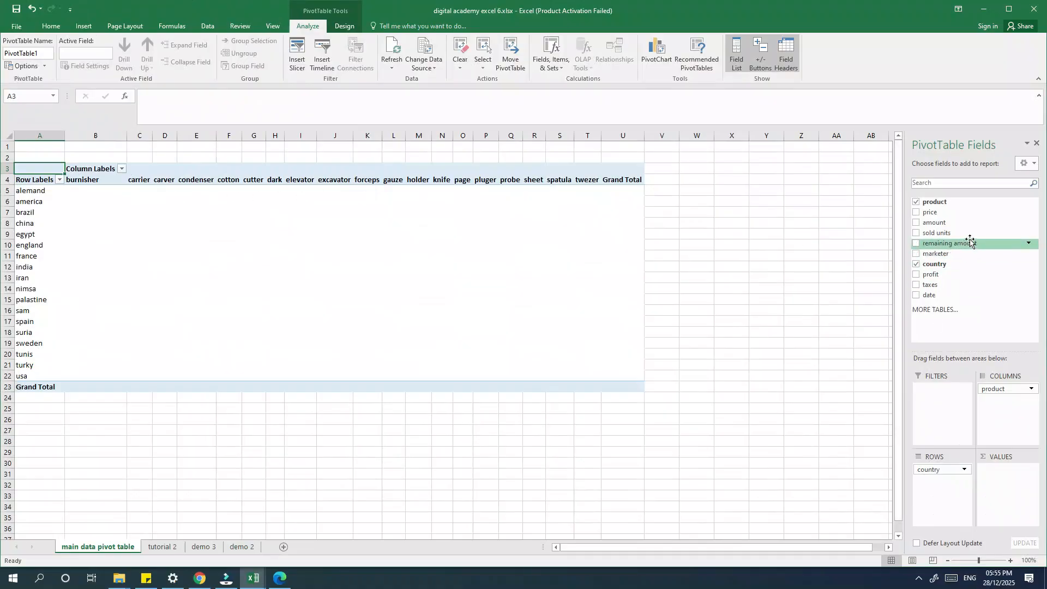
drag(928, 213, 1010, 467)
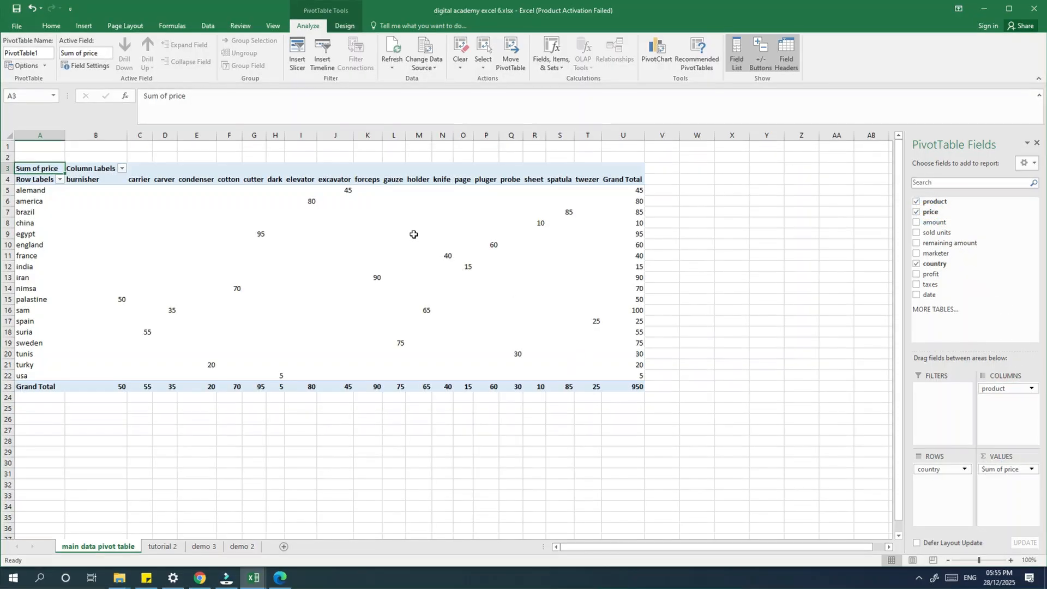
click(312, 200)
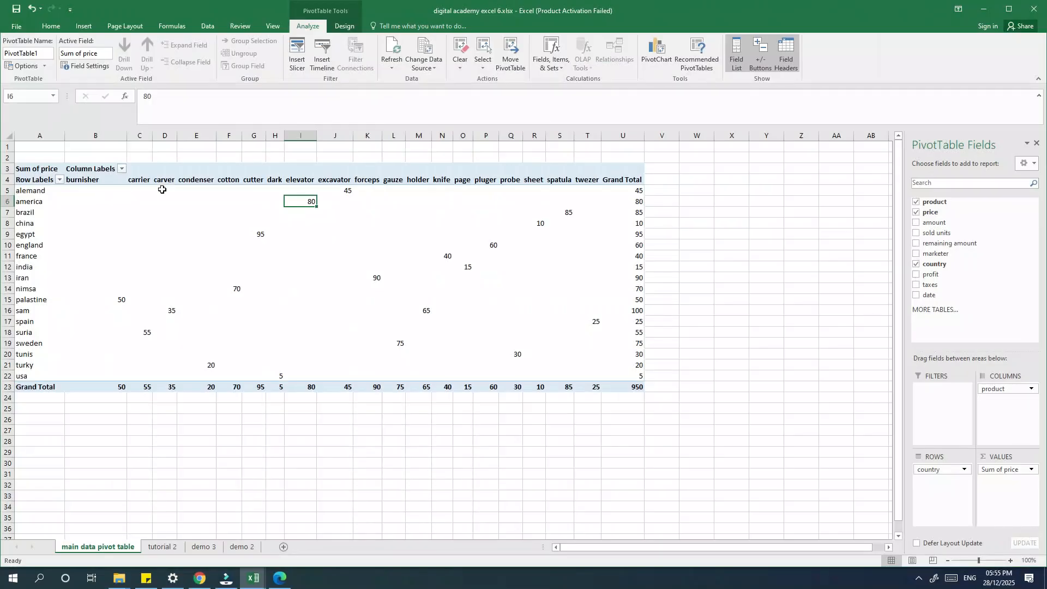
click(409, 251)
click(457, 255)
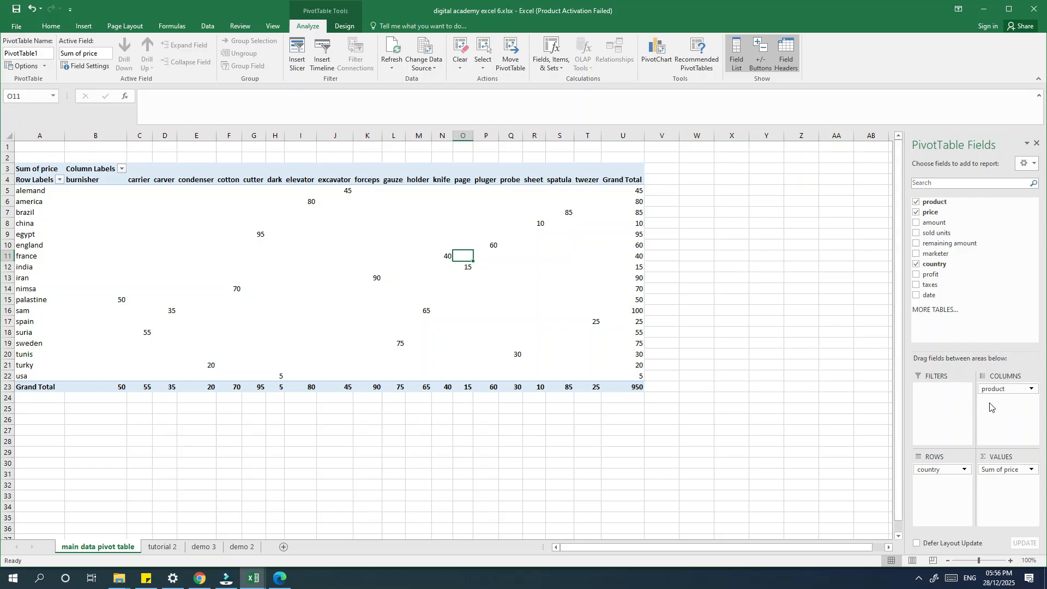
Try product as a row field nested under country, and return it to the columns
drag(1006, 390, 935, 482)
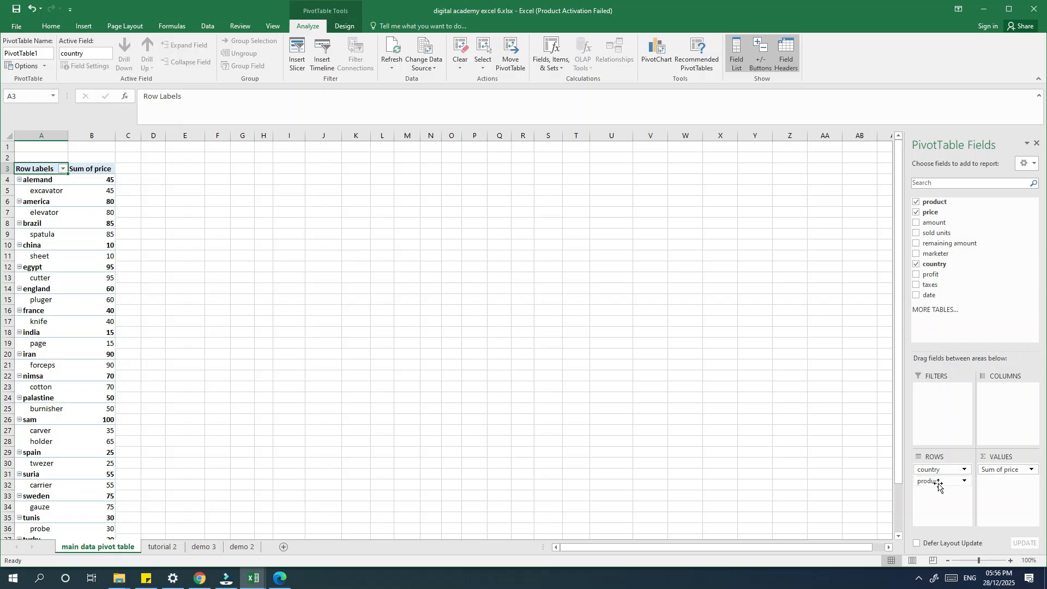
drag(938, 483, 1008, 417)
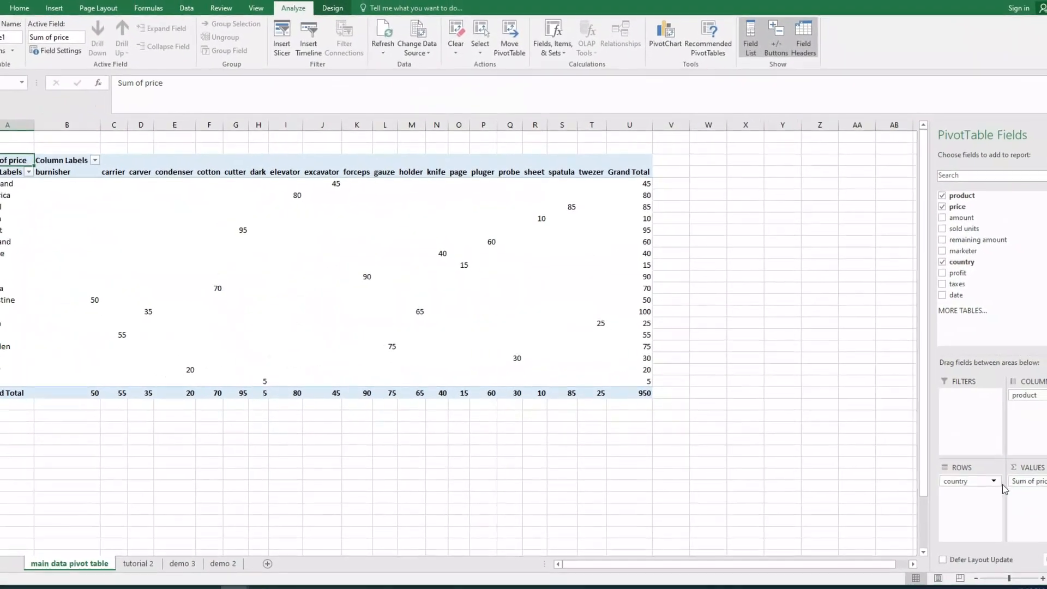
Try country as a column field under product, collapse and expand the condenser and cotton groups, and return country to the rows
drag(968, 481, 1039, 430)
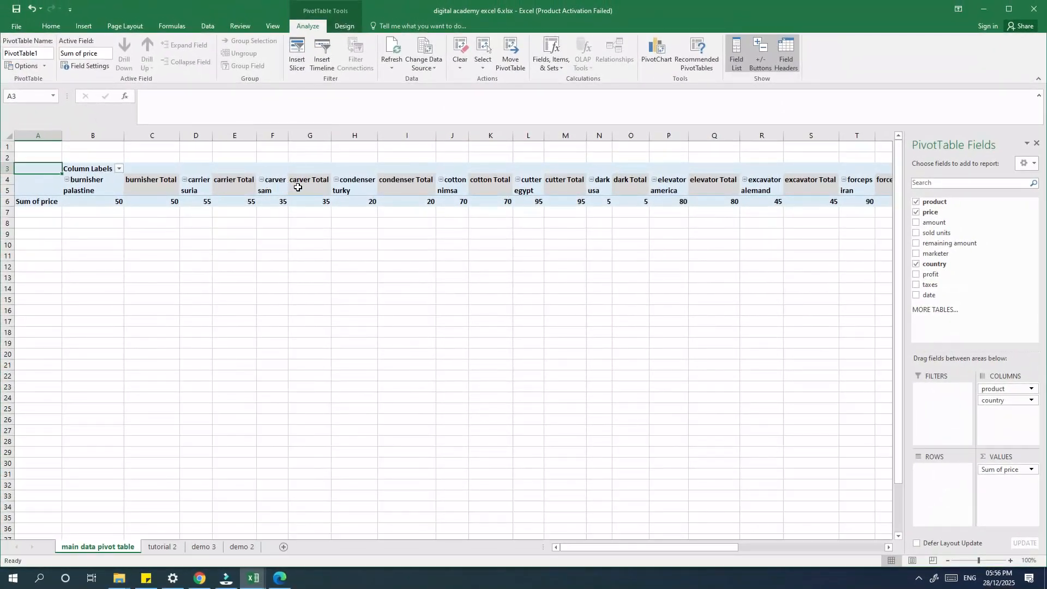
click(336, 181)
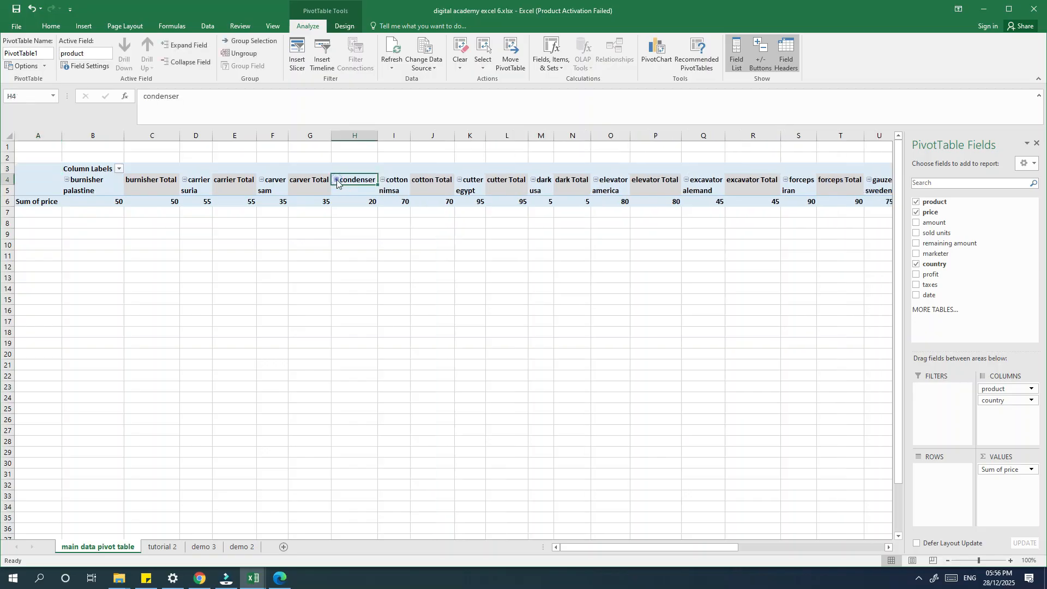
click(336, 180)
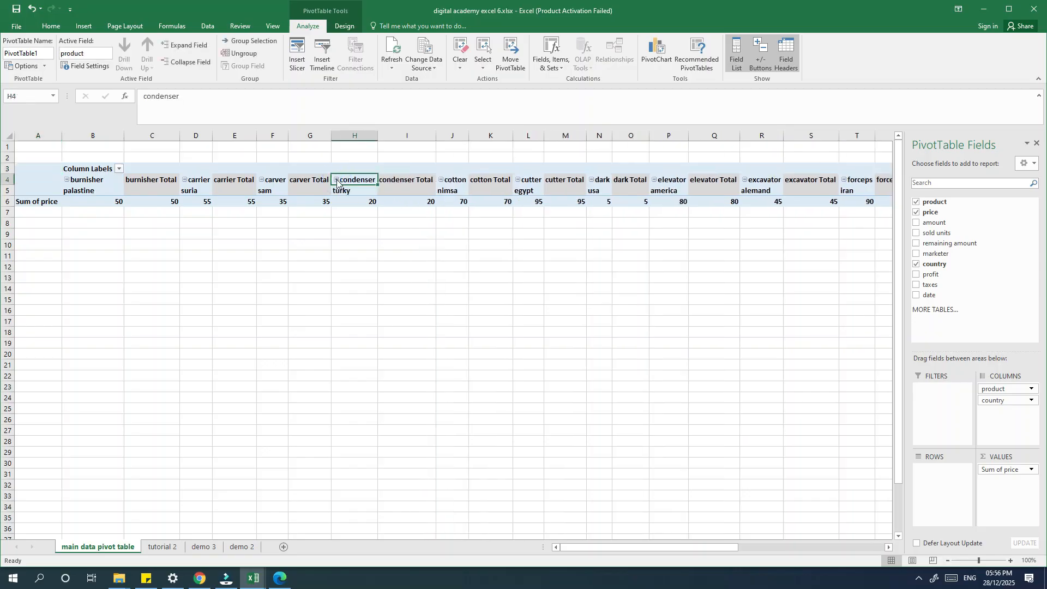
click(441, 183)
click(440, 181)
click(440, 180)
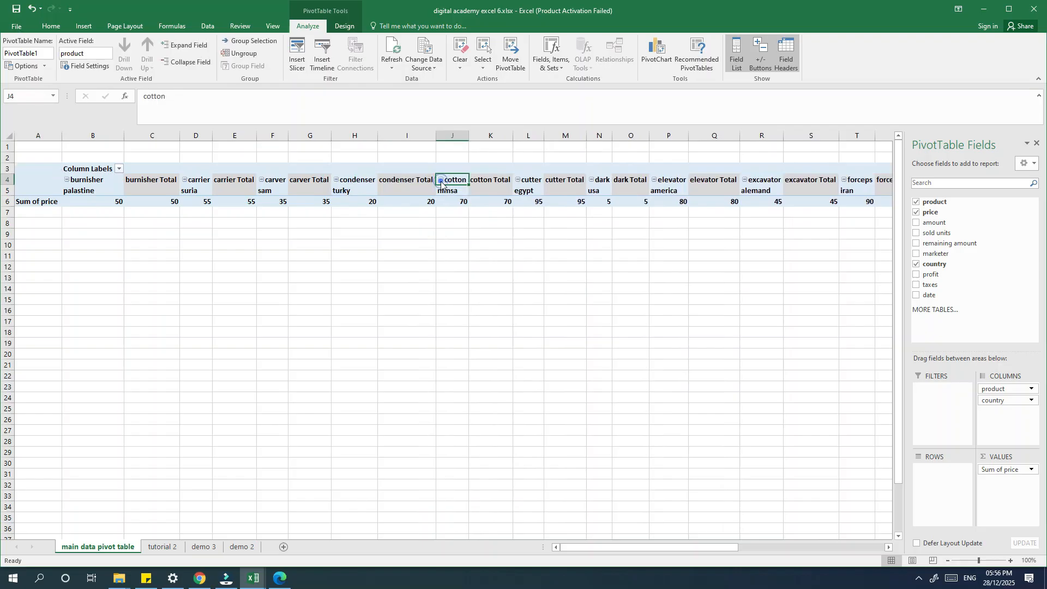
drag(1012, 402, 936, 481)
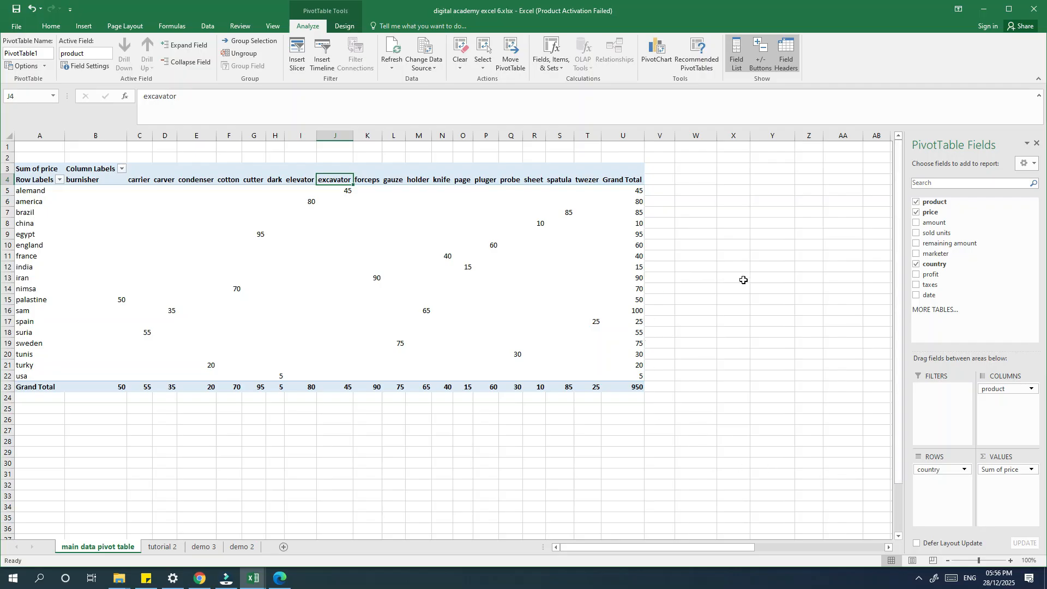
Insert slicers for the pivot table's product and price fields
click(635, 388)
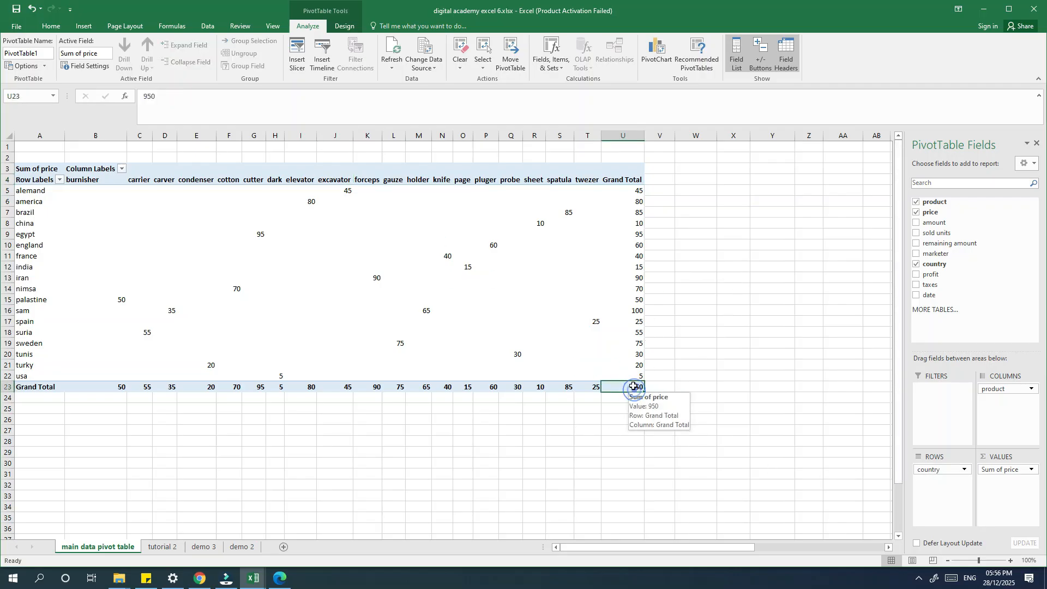
click(587, 387)
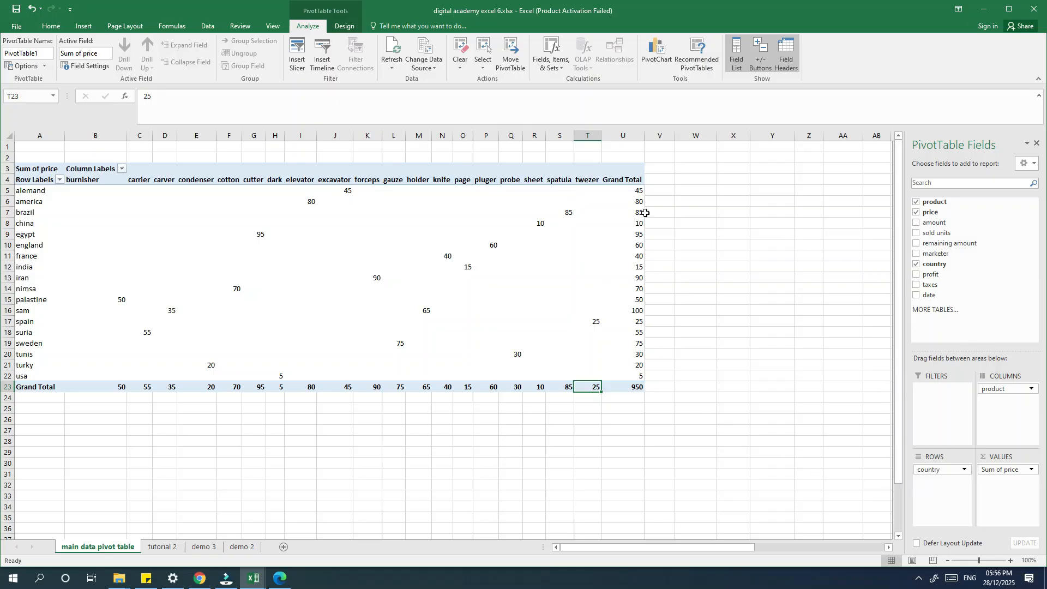
click(294, 54)
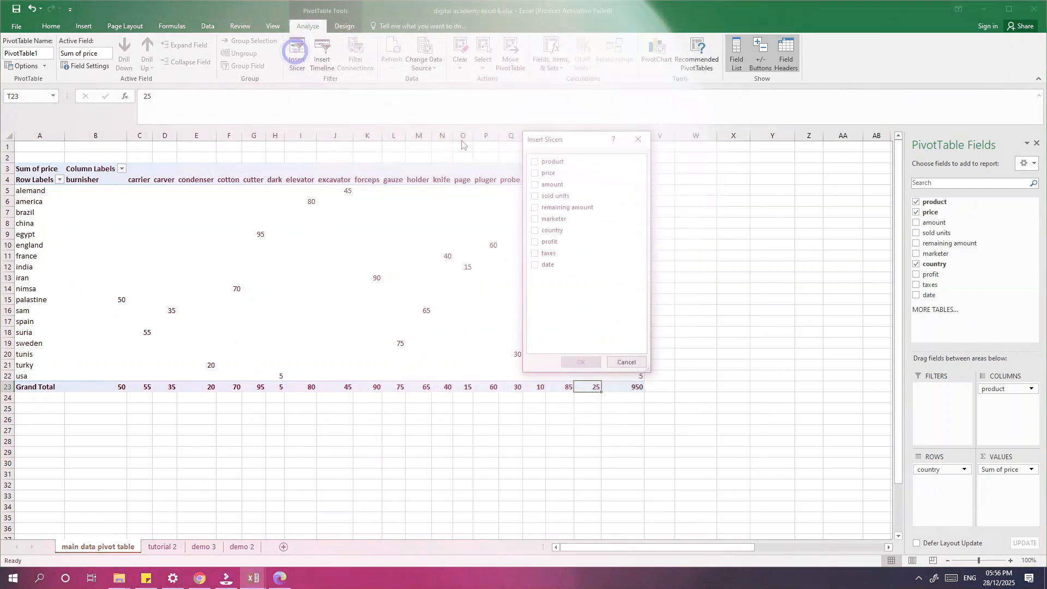
drag(568, 140, 741, 168)
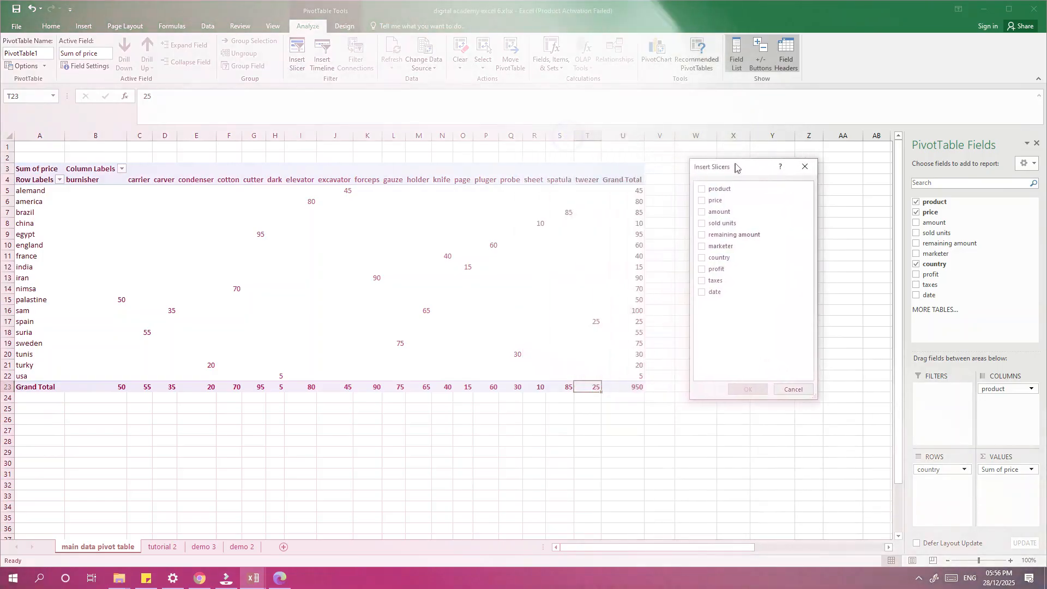
click(703, 188)
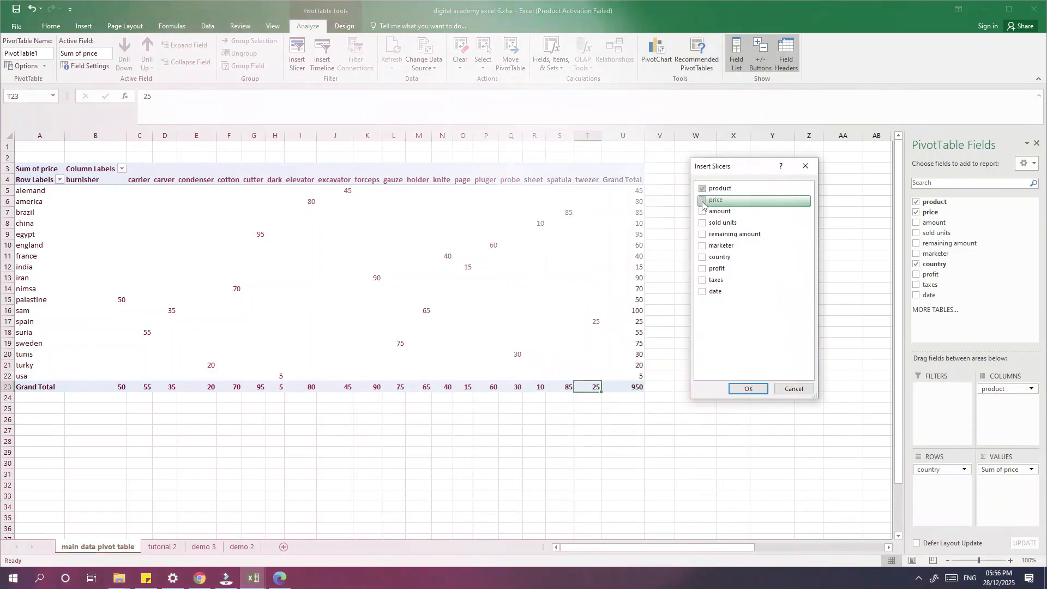
click(702, 201)
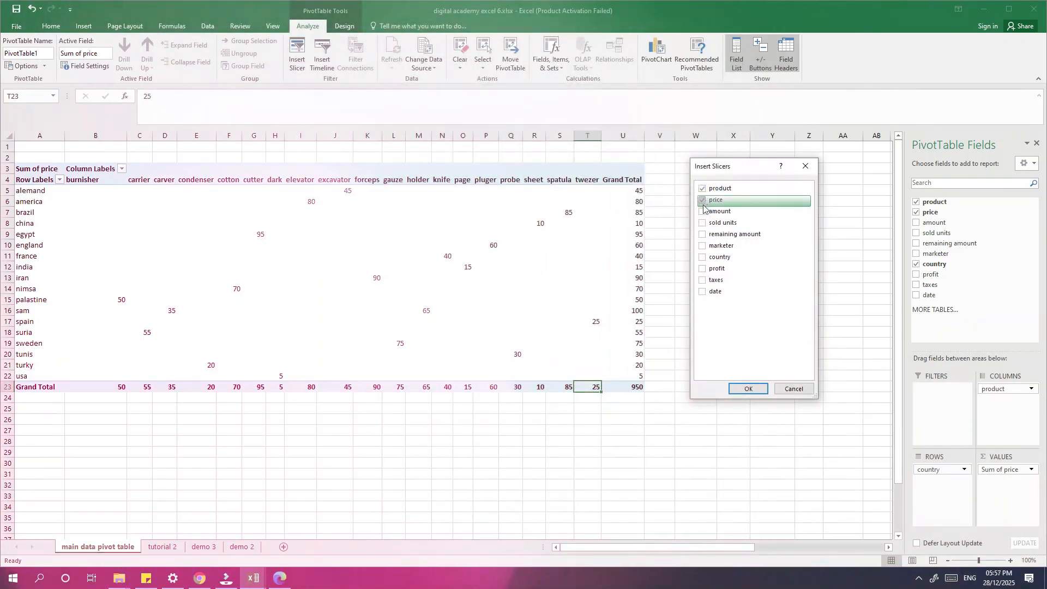
click(748, 388)
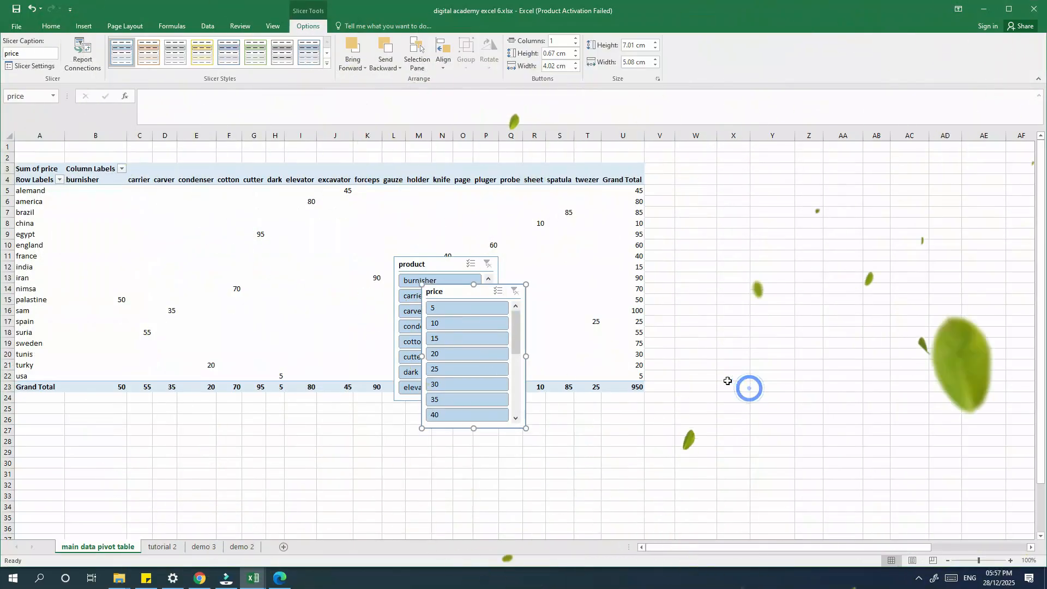
Arrange the product and price slicers side by side to the right of the pivot table, with product first
drag(459, 293, 760, 178)
drag(430, 266, 660, 178)
drag(753, 179, 787, 174)
drag(687, 178, 711, 175)
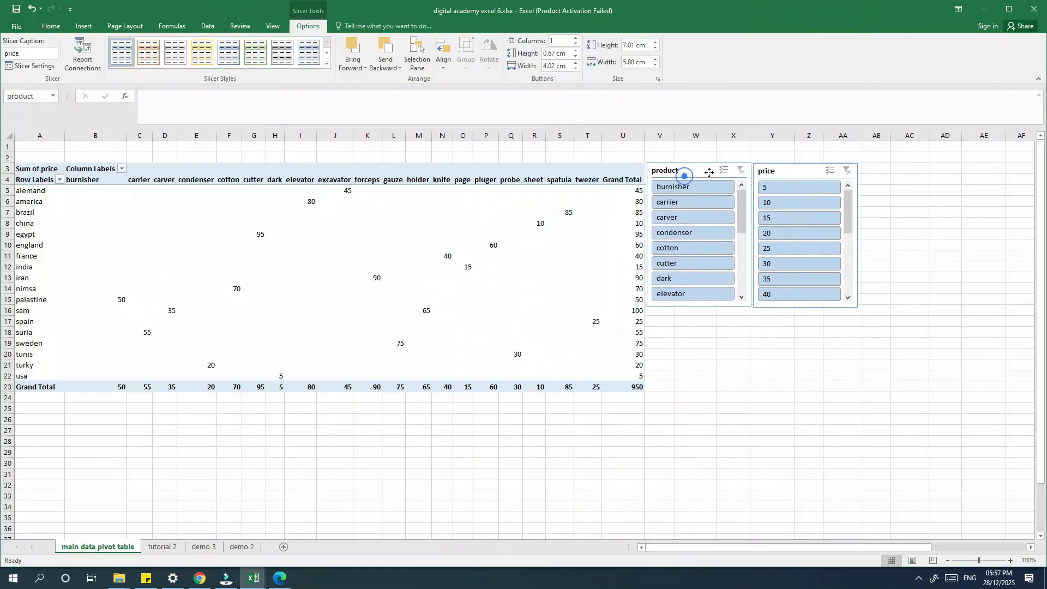
Filter the pivot table with the product slicer by one product at a time, from burnisher through elevator
click(691, 188)
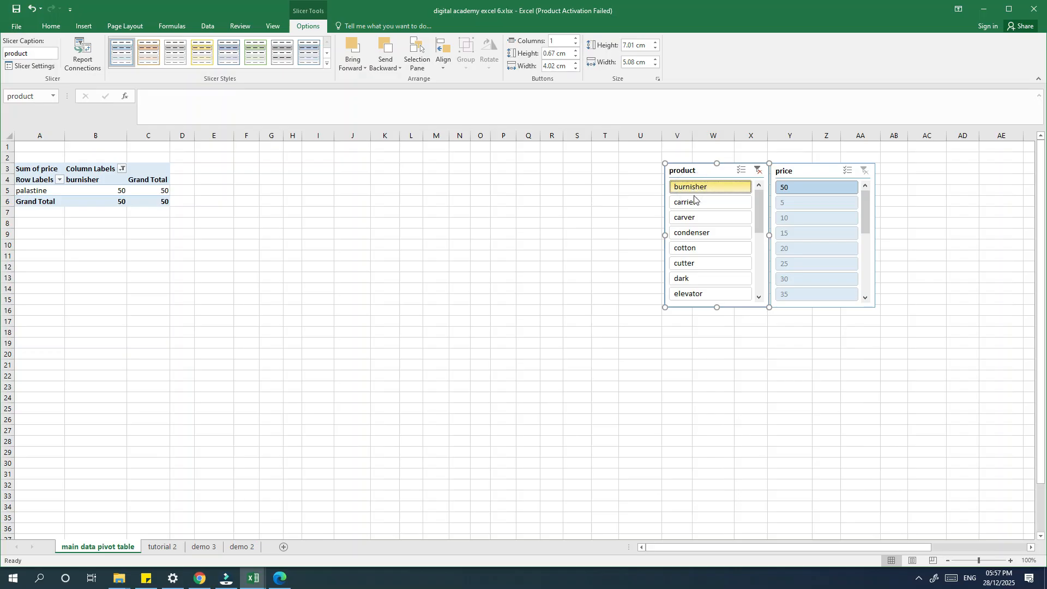
click(695, 203)
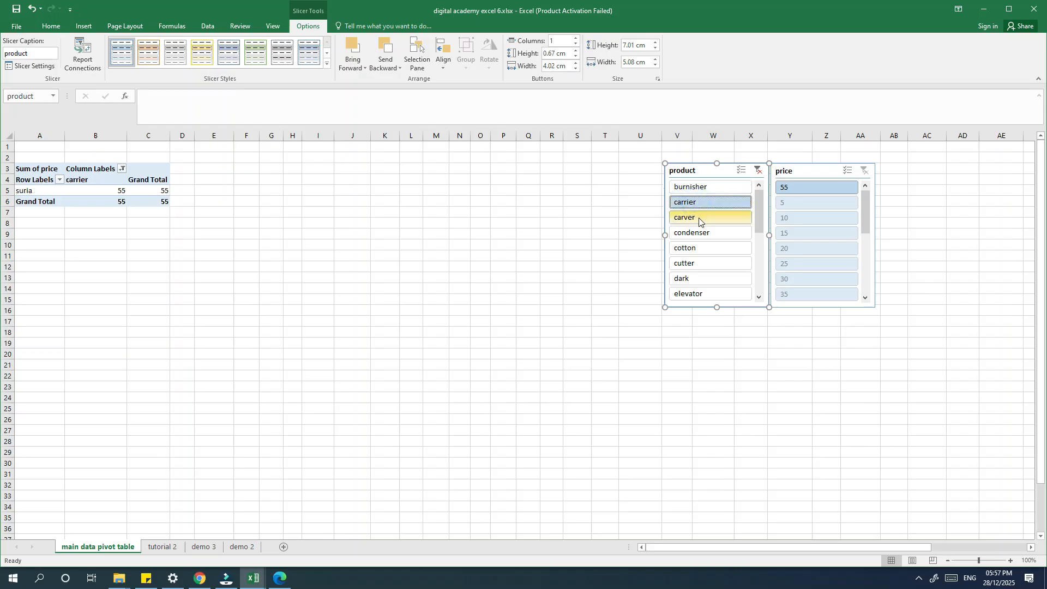
click(698, 217)
click(700, 233)
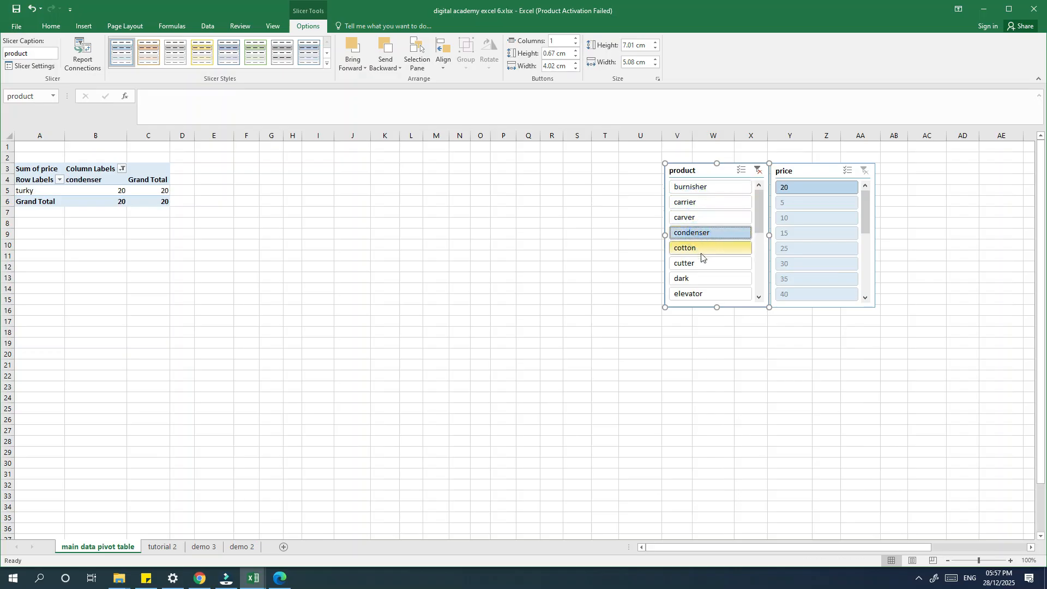
click(701, 248)
click(699, 263)
click(697, 279)
click(693, 293)
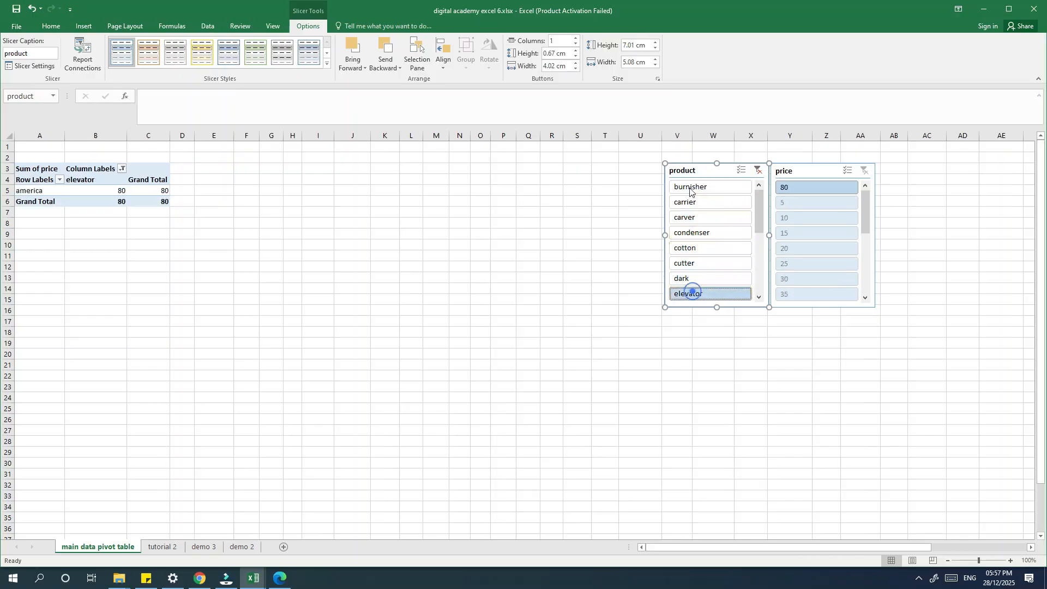
Filter the pivot table by product ranges burnisher to elevator, forceps to sheet and sheet to twezer, and clear the product filter
click(703, 185)
drag(702, 186, 699, 292)
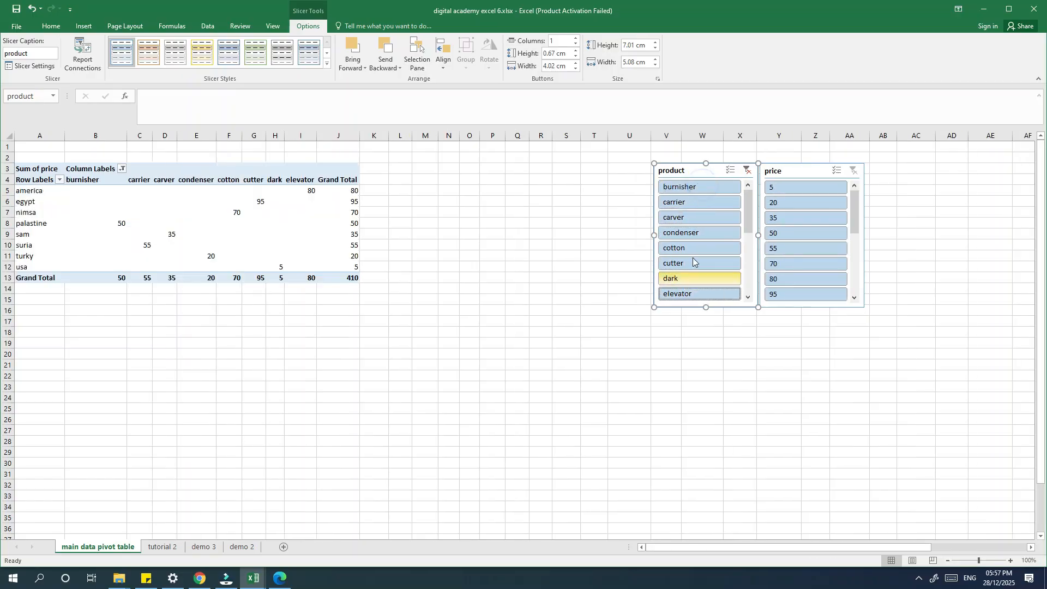
scroll(693, 251, down, 3)
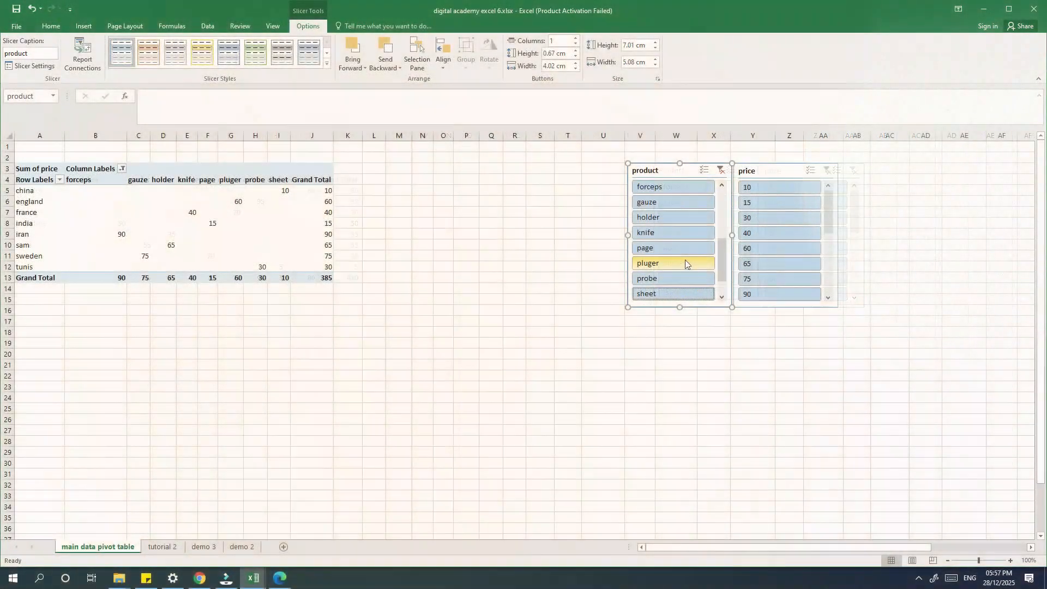
scroll(686, 261, down, 1)
drag(670, 263, 673, 292)
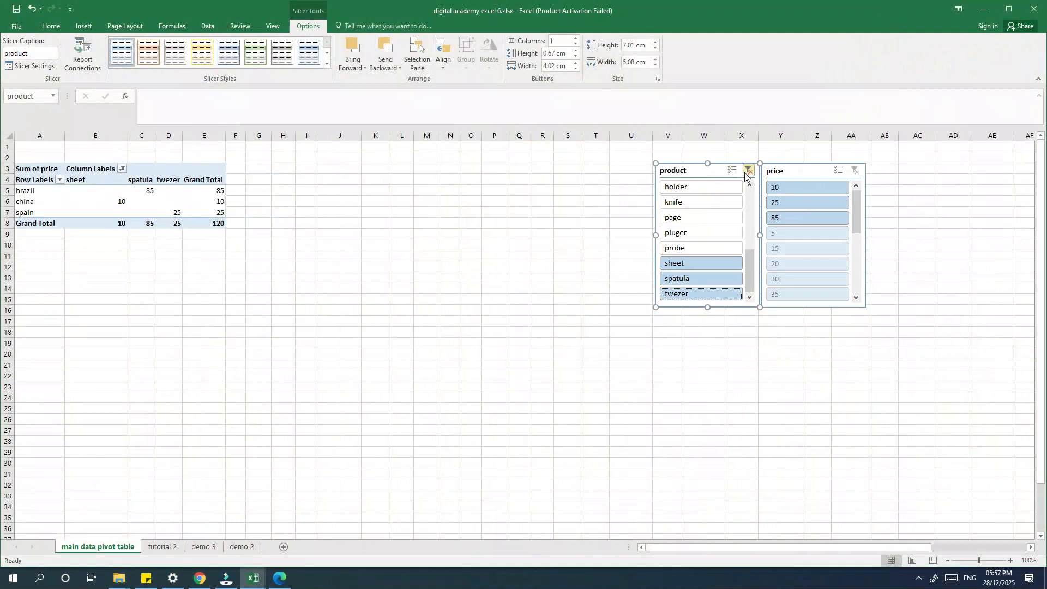
click(747, 171)
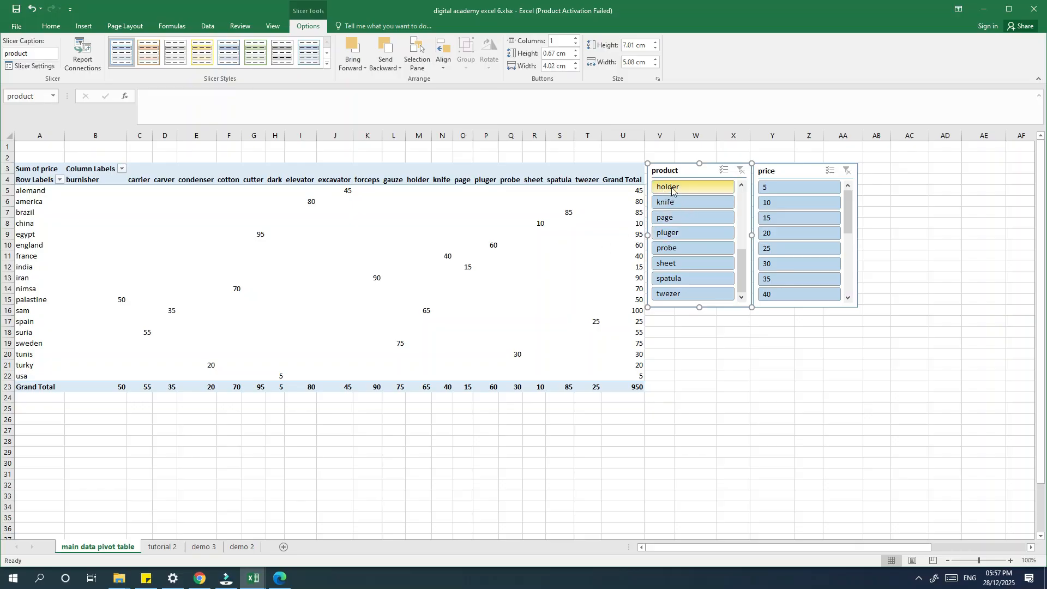
Filter the pivot table by the product probe and combine it with single prices such as 15, 40 and 80 in the price slicer
click(666, 250)
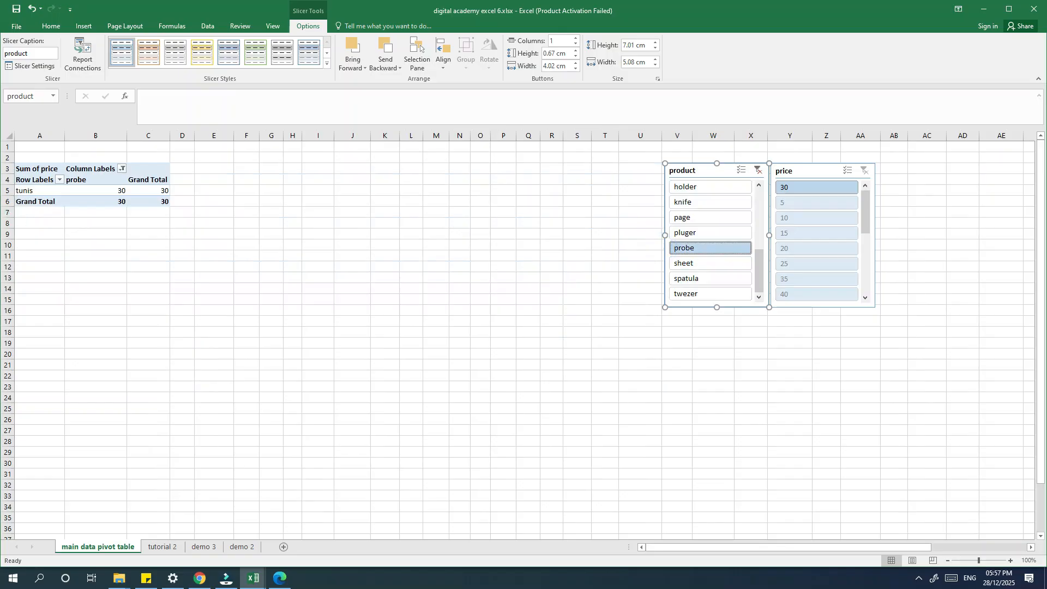
click(80, 184)
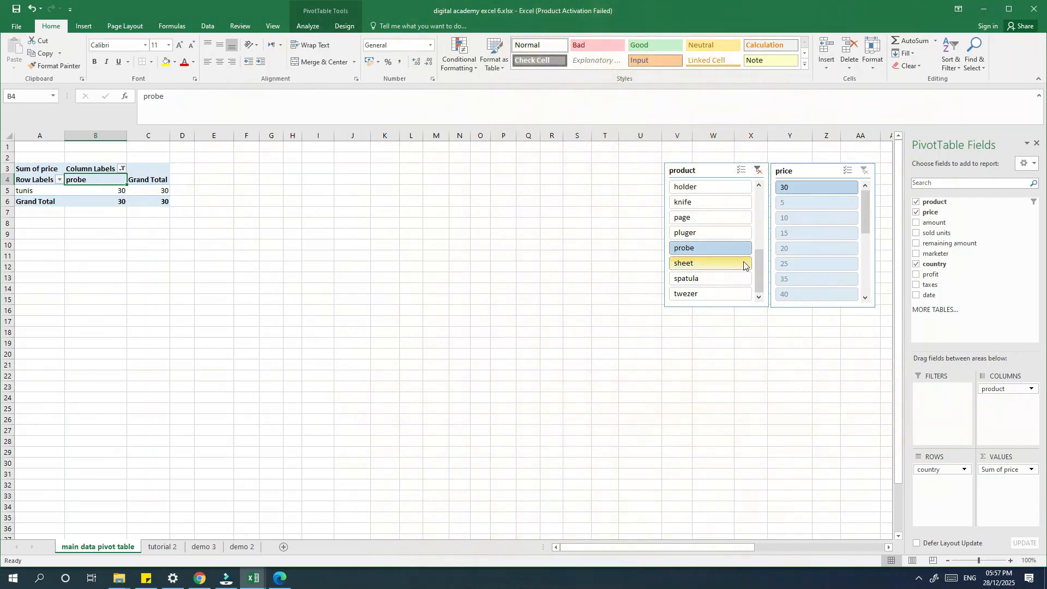
click(795, 172)
click(808, 198)
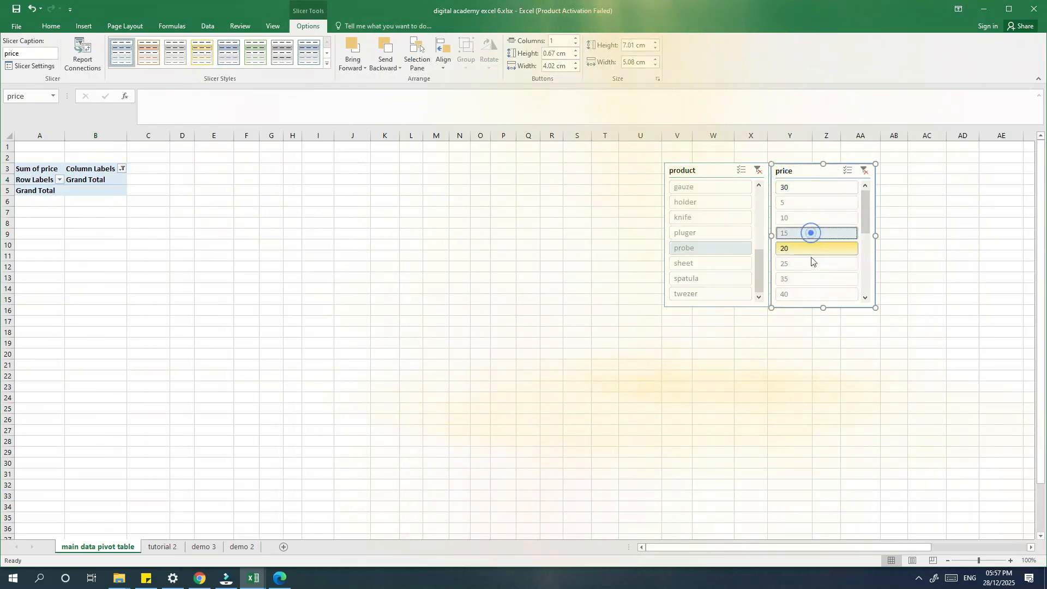
click(810, 294)
scroll(808, 254, down, 3)
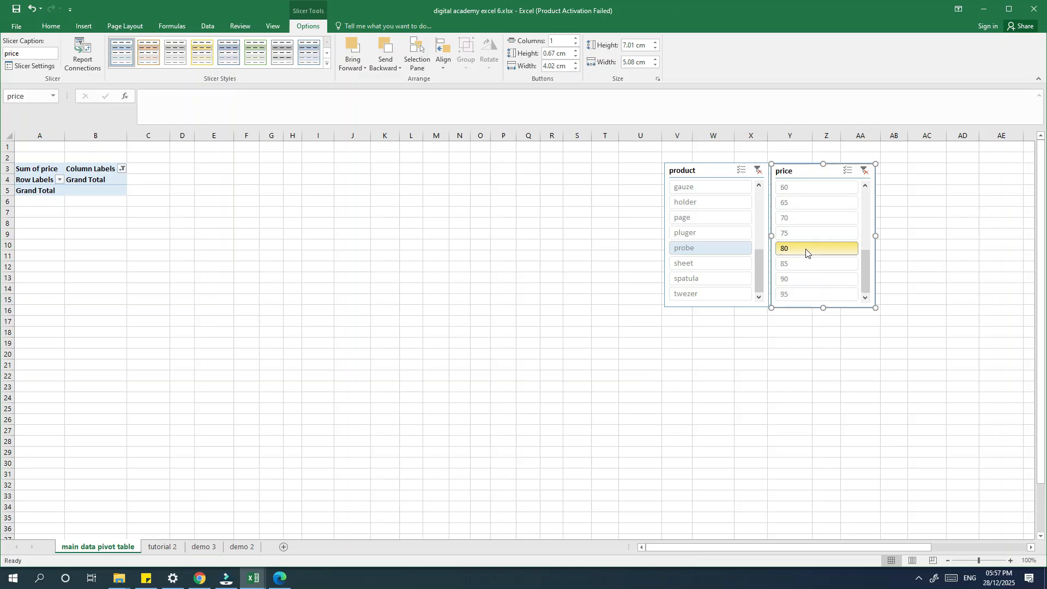
click(805, 249)
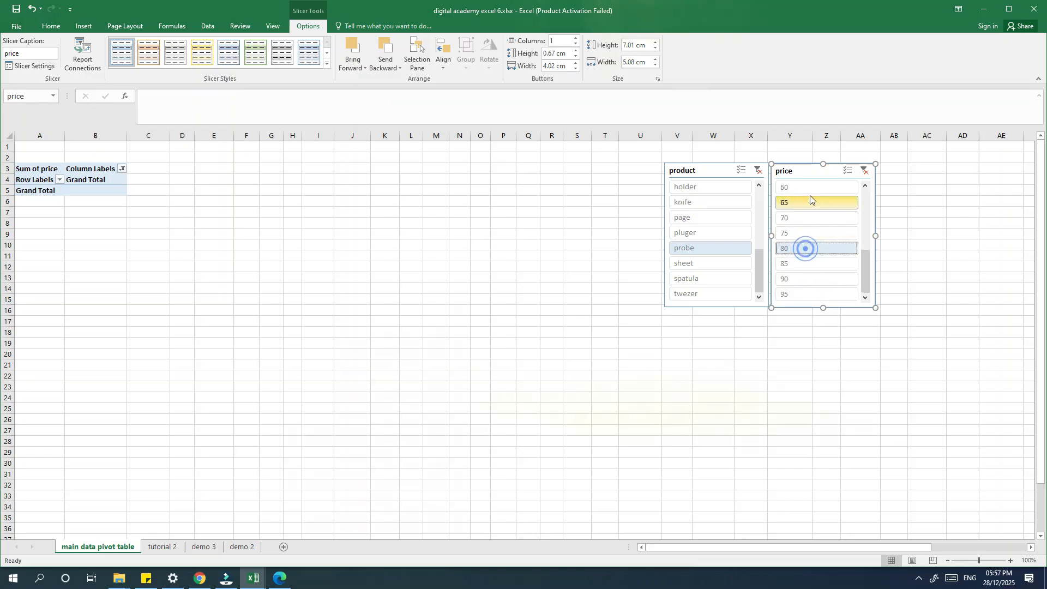
Clear the product filter, filter the pivot table by price 80 and by 95, and clear the price filter
click(757, 170)
click(818, 250)
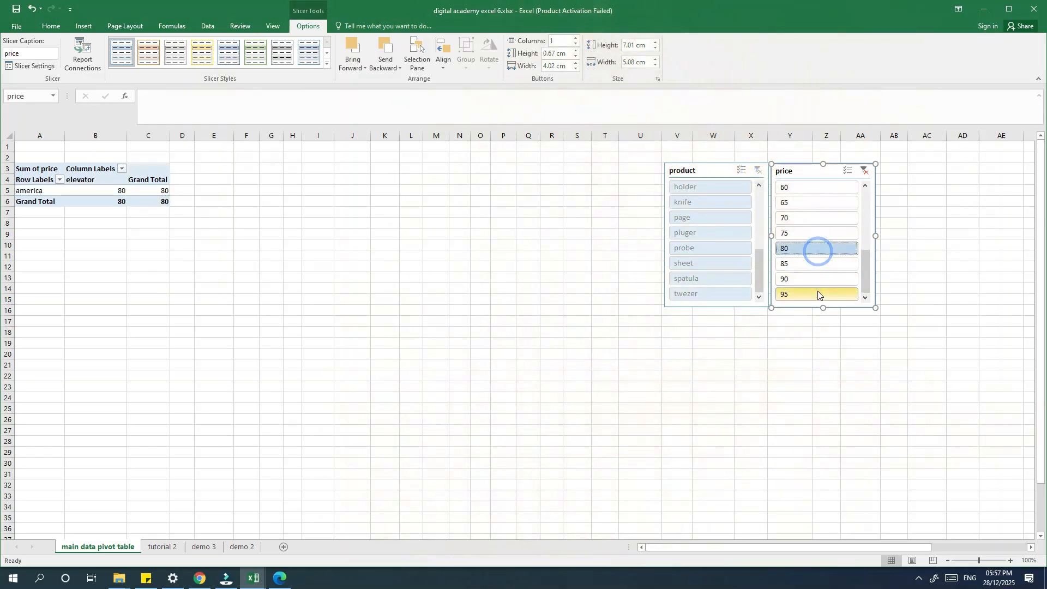
click(816, 294)
scroll(812, 246, up, 4)
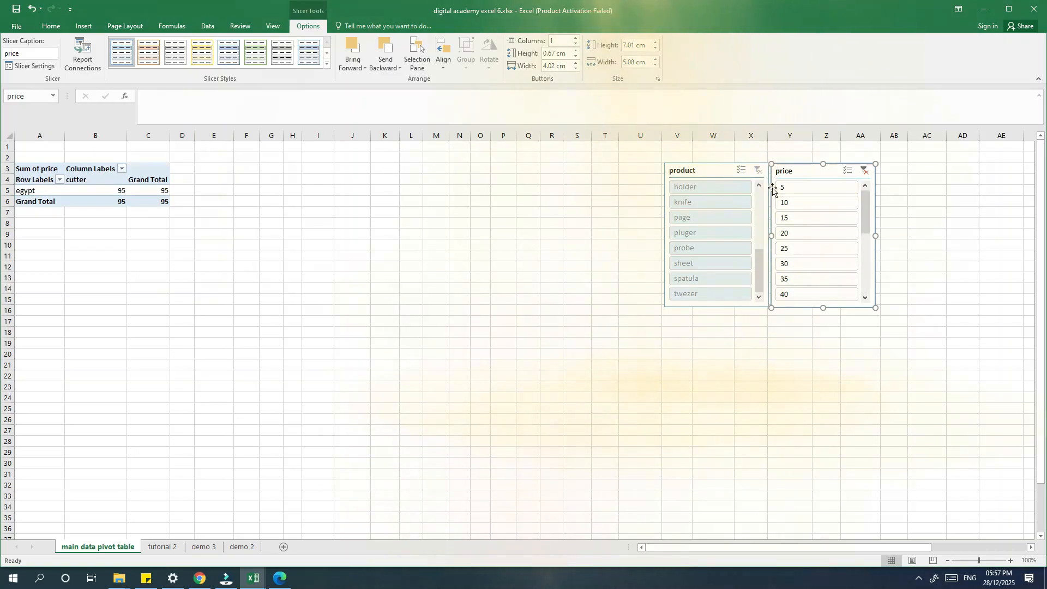
click(865, 172)
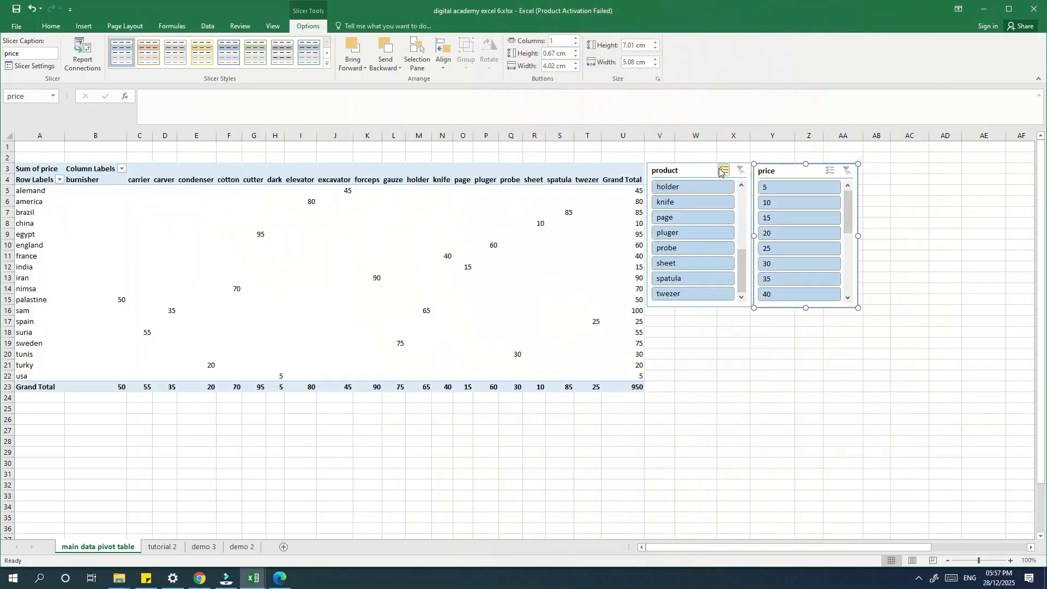
Remove the product and price slicers from the sheet
right_click(702, 172)
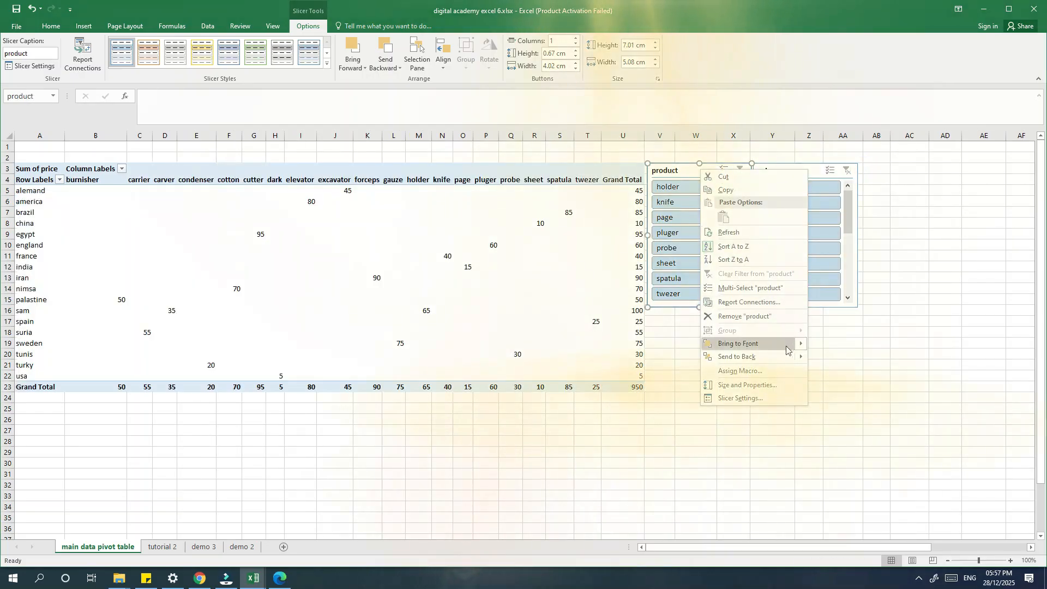
click(749, 318)
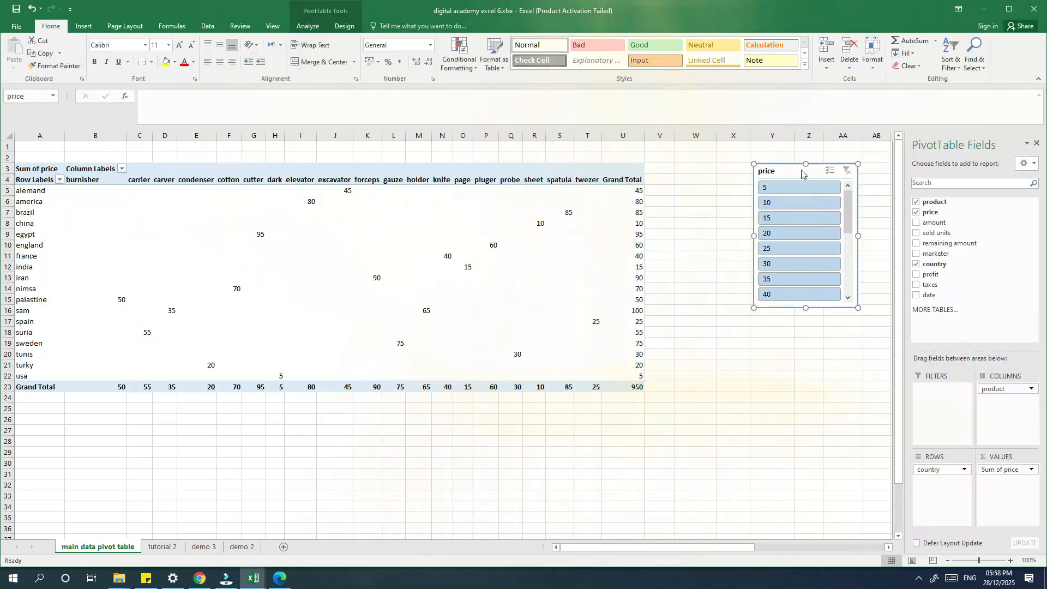
right_click(805, 171)
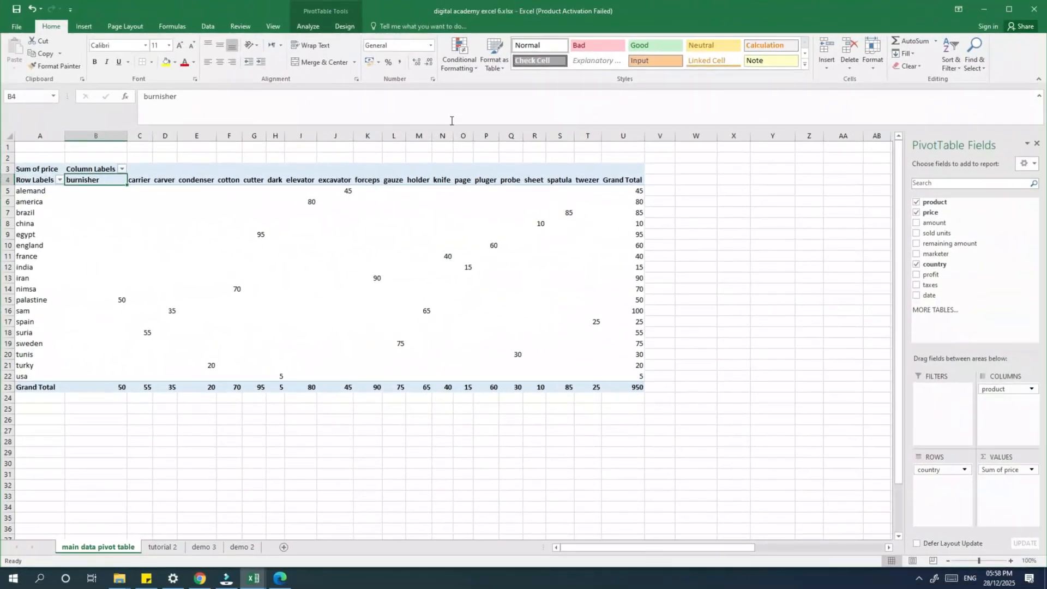
Insert slicers for the pivot table's marketer, country and date fields
click(385, 244)
click(308, 26)
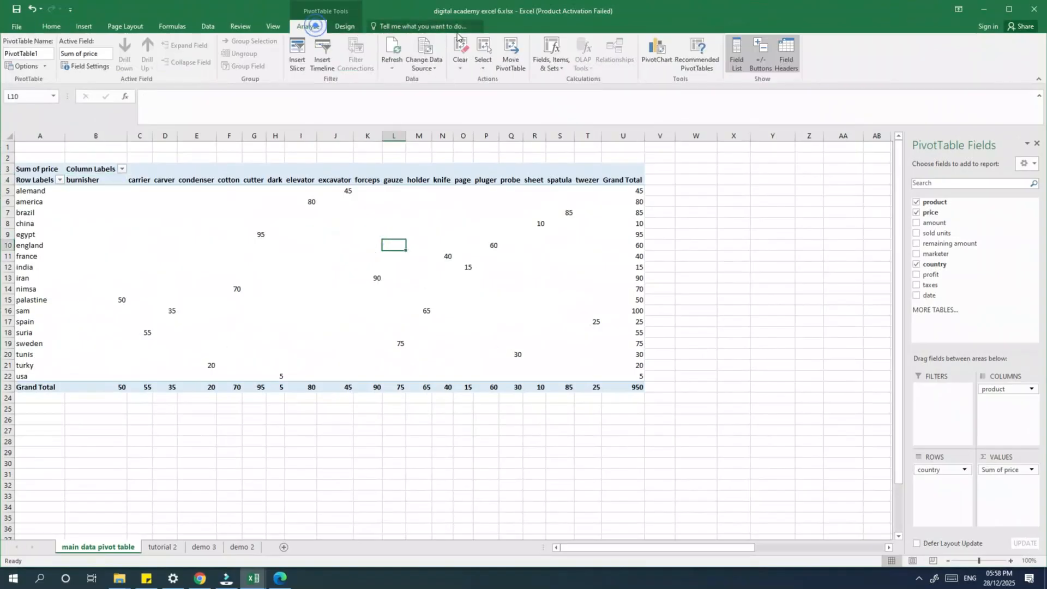
click(296, 56)
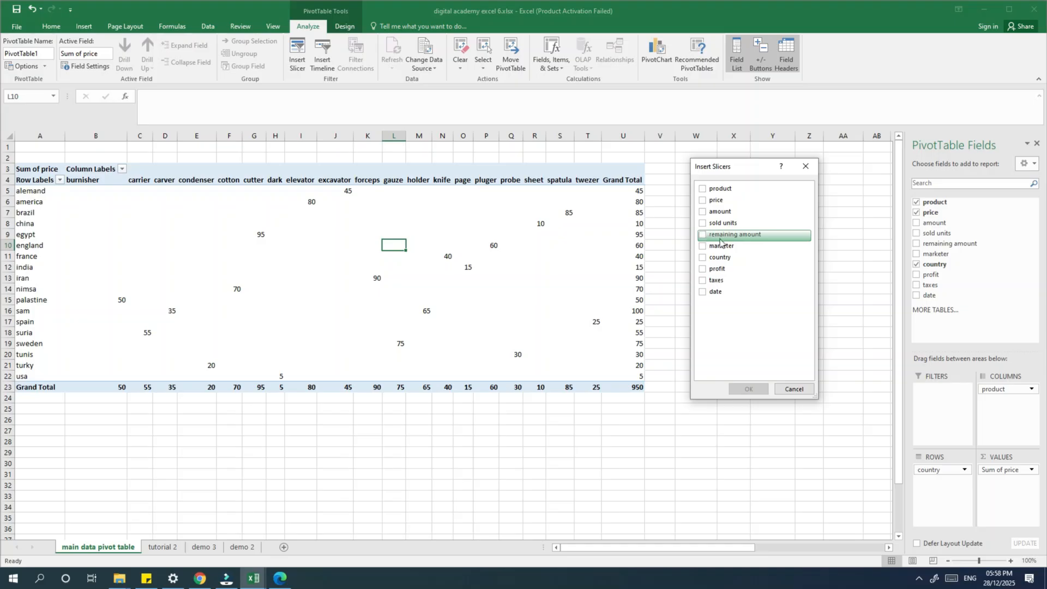
click(702, 257)
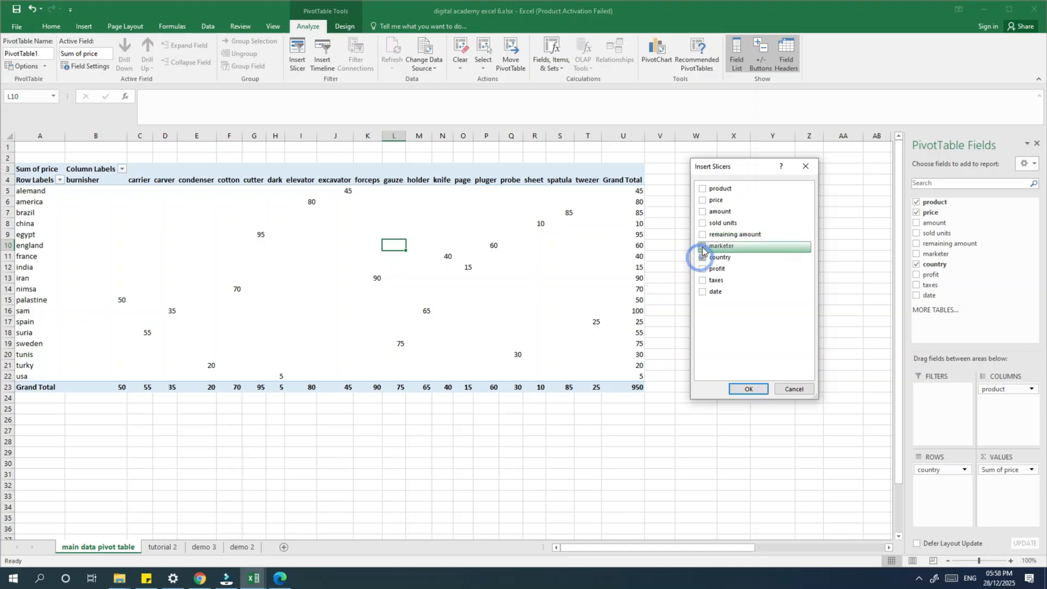
click(702, 246)
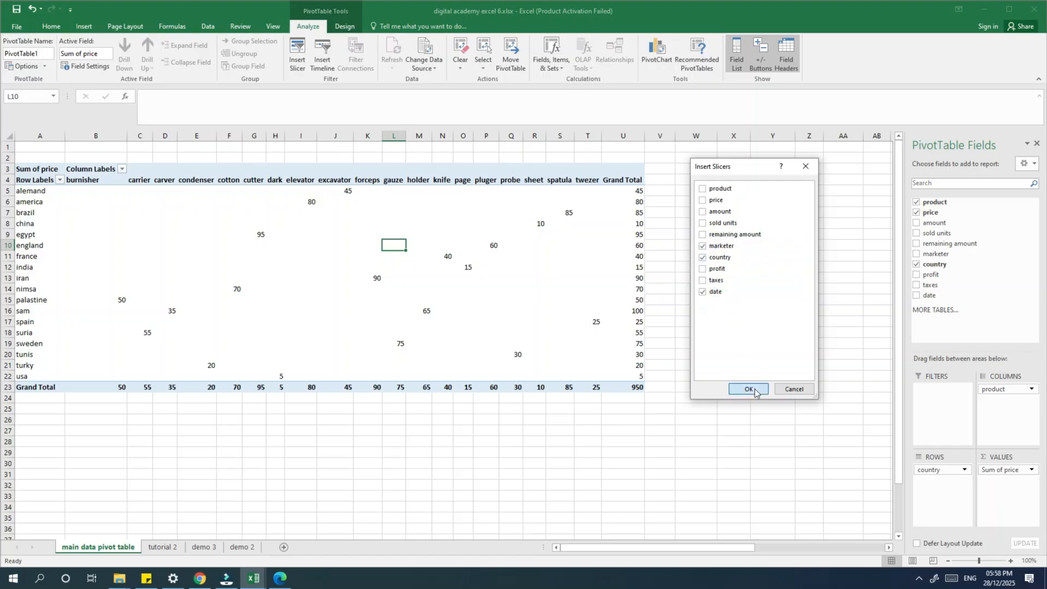
click(755, 390)
Arrange the three slicers in a row to the right of the pivot table in the order date, country, marketer
drag(489, 310, 702, 171)
click(479, 276)
drag(479, 276, 816, 166)
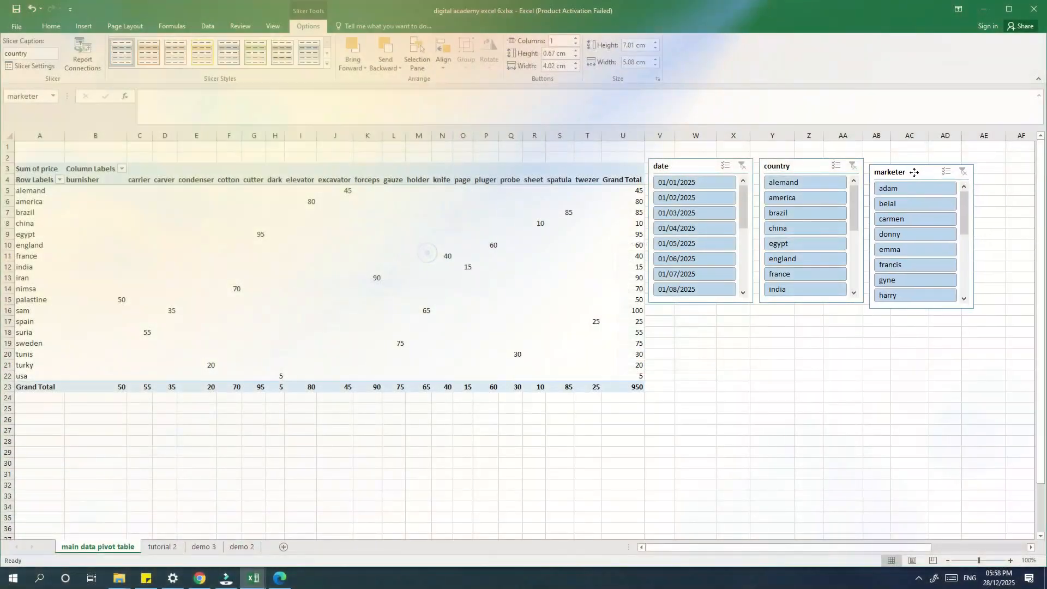
drag(911, 167, 916, 169)
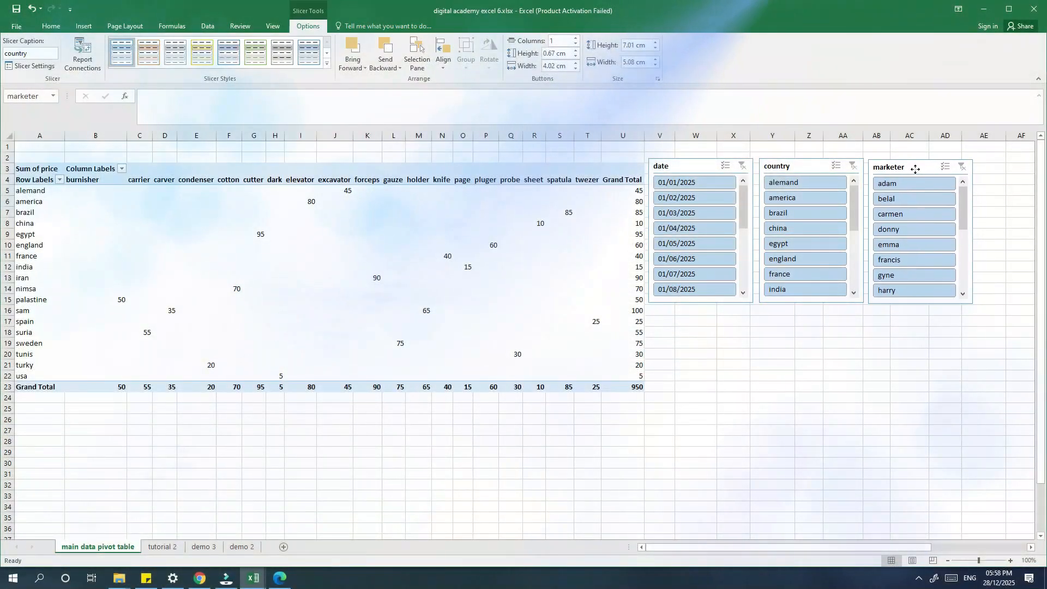
Filter the pivot table by the single dates 01/01/2025, 01/02/2025, 01/03/2025 and 01/07/2025, and clear the date filter
click(691, 184)
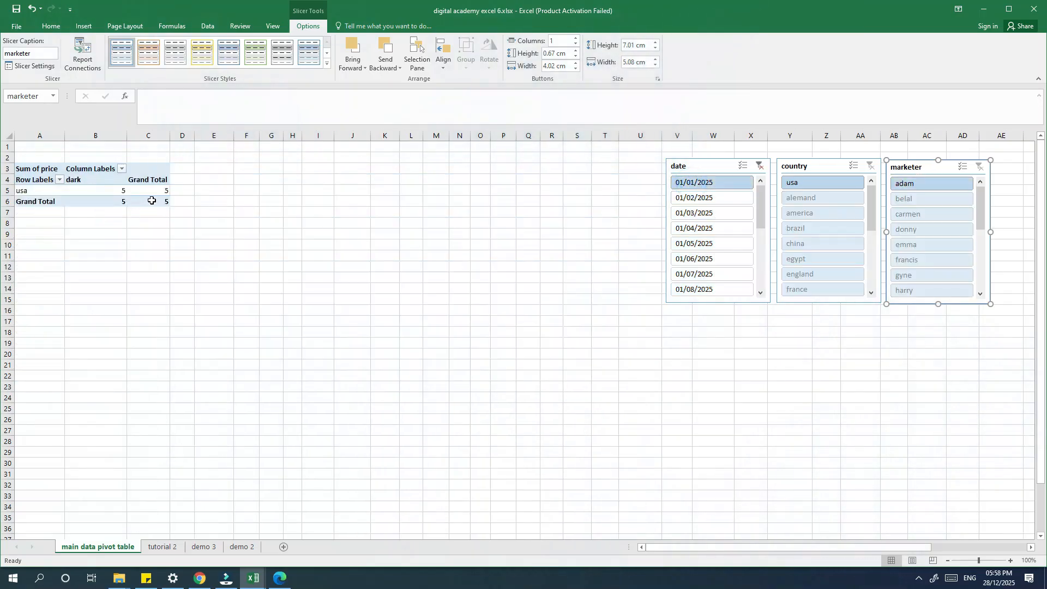
click(724, 197)
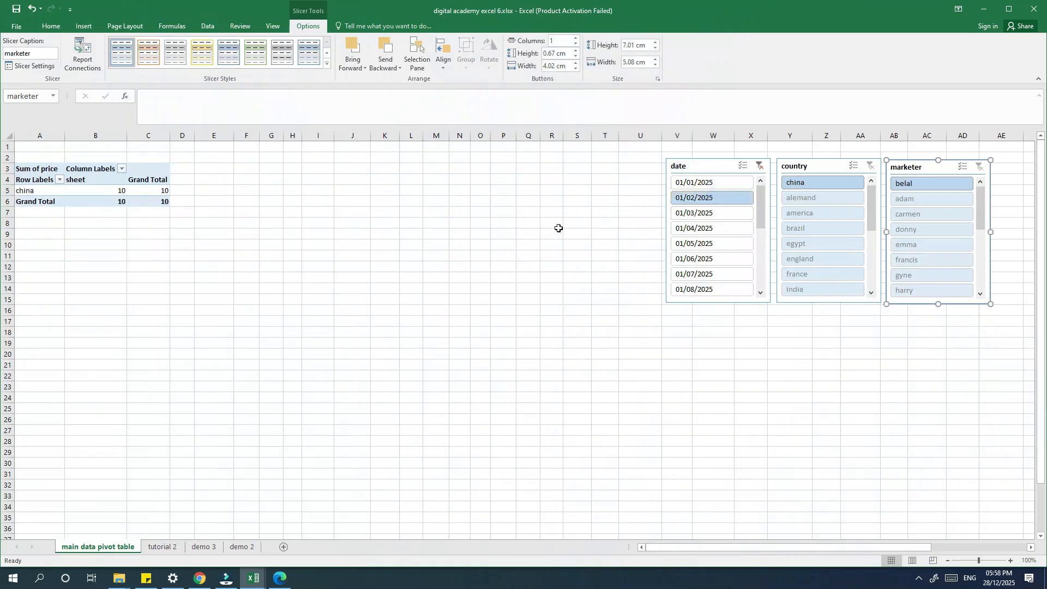
click(687, 215)
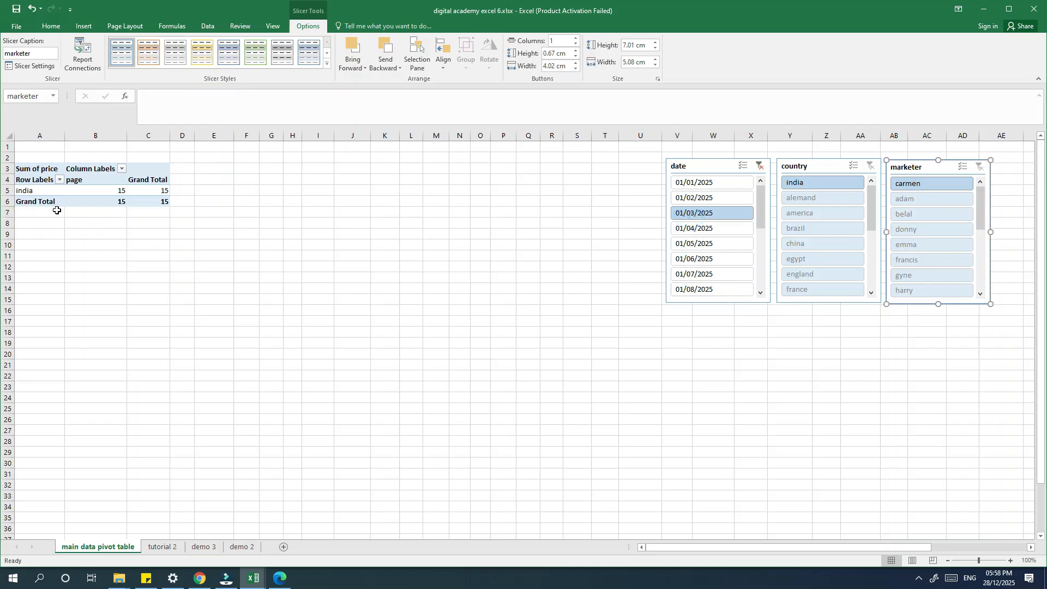
click(731, 274)
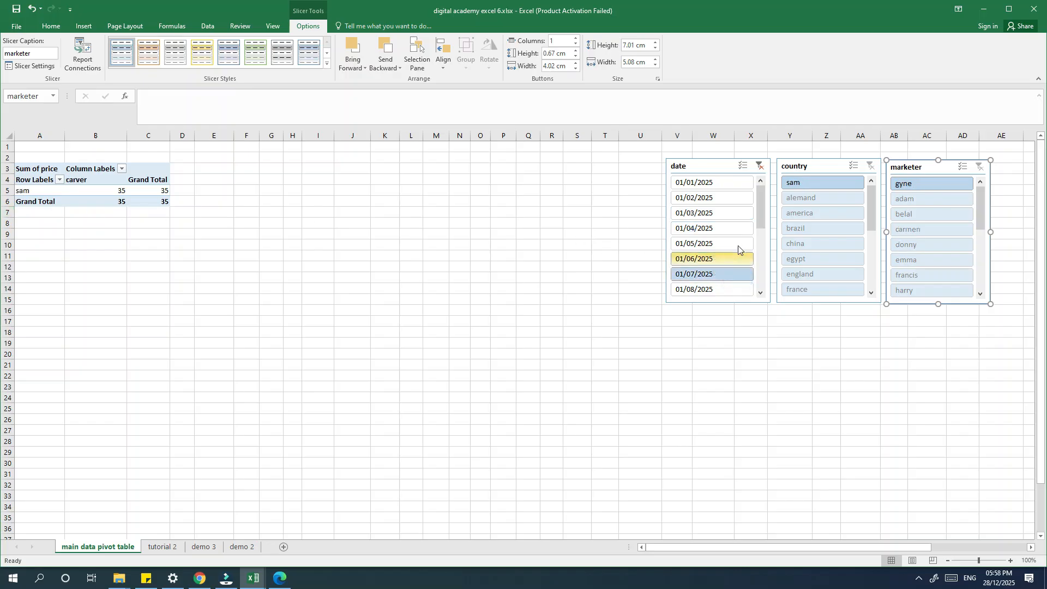
click(759, 166)
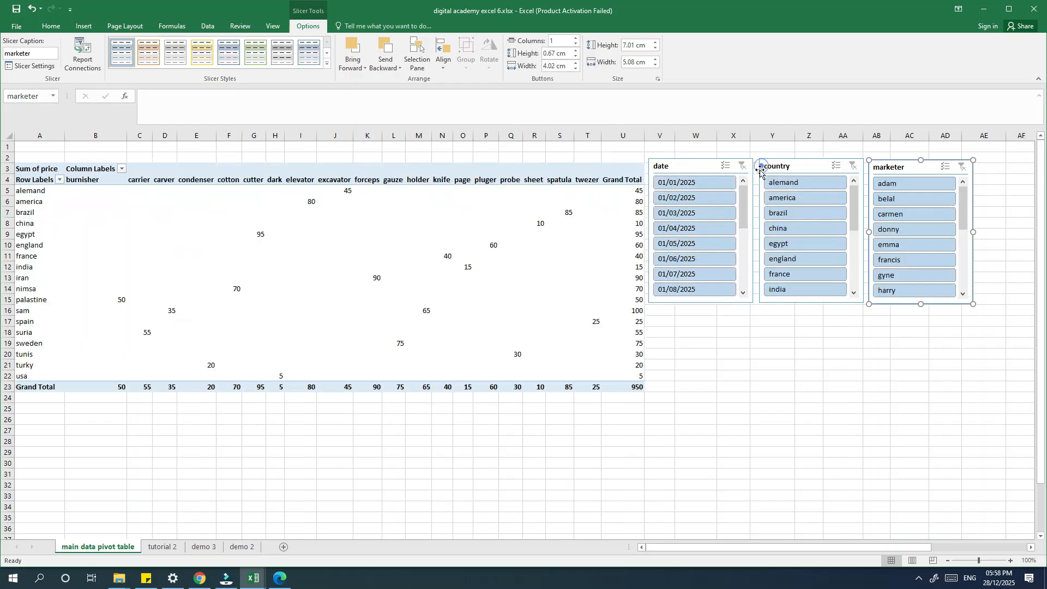
Filter the pivot table by the countries alemand and france and by the date 01/07/2025, clearing the country and date filters
click(807, 185)
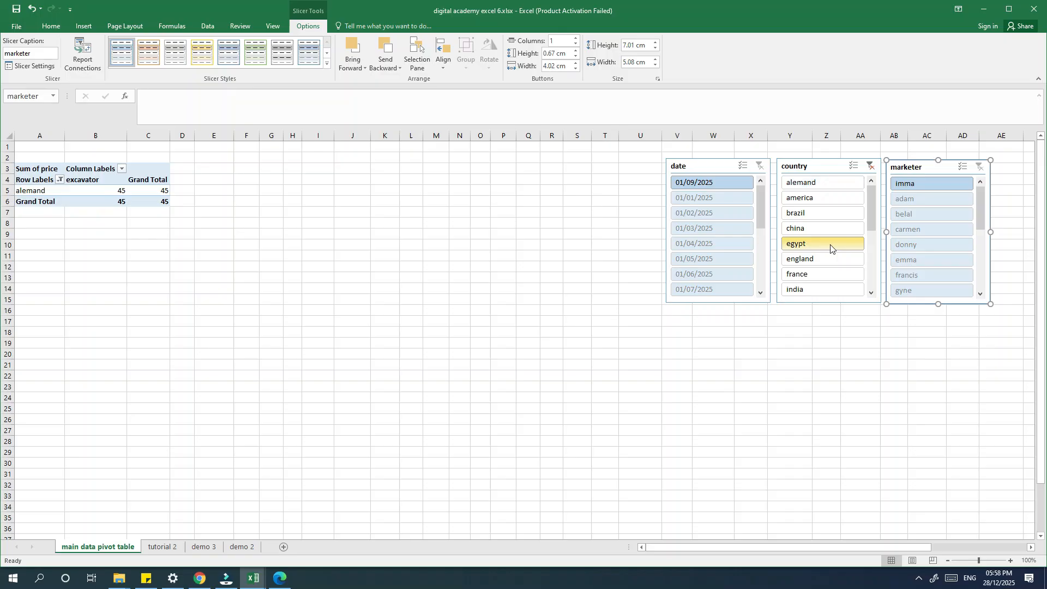
click(826, 273)
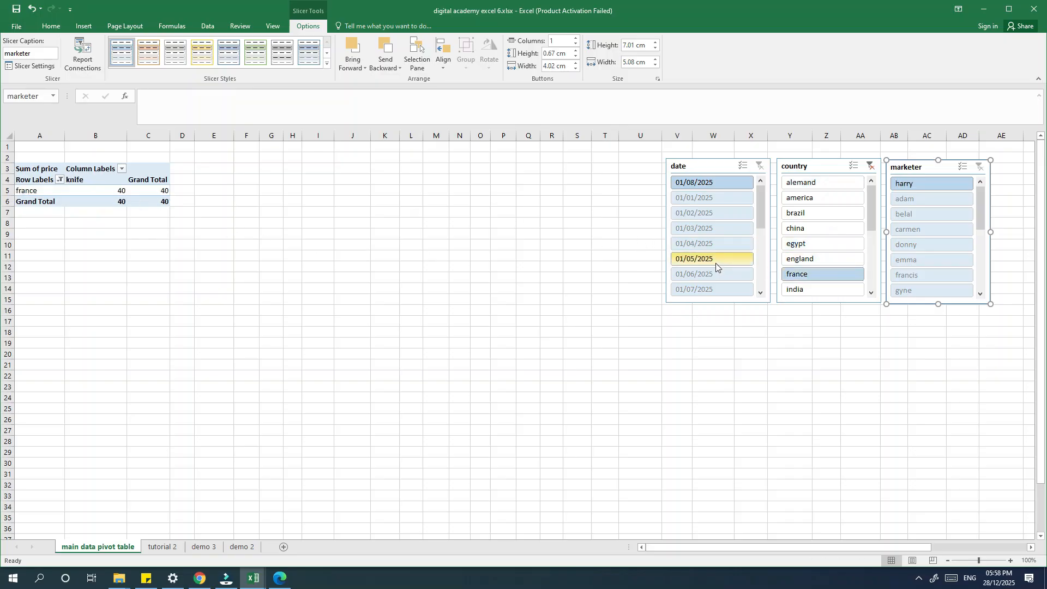
click(869, 166)
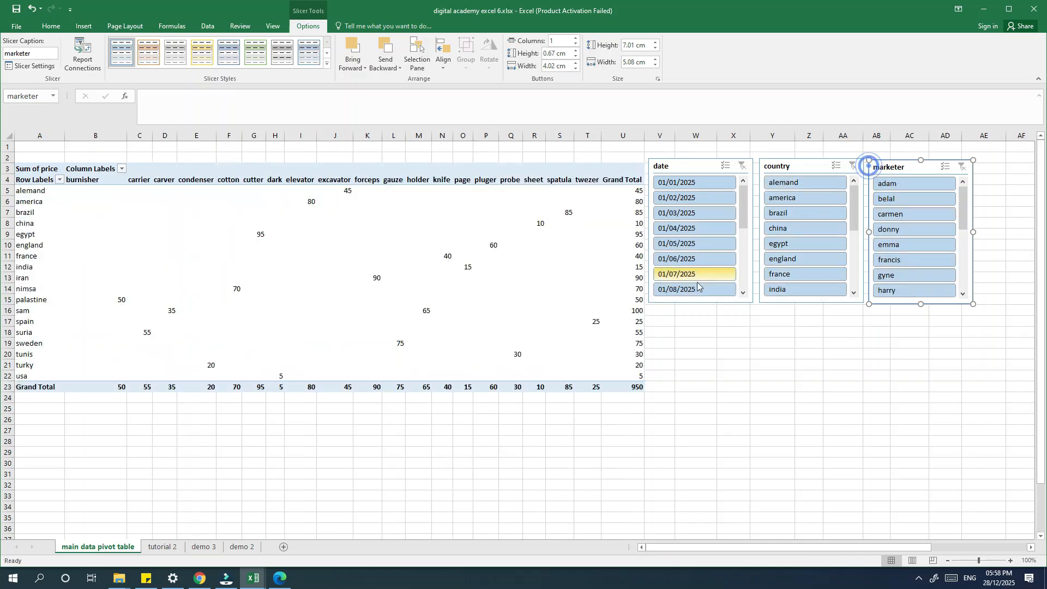
click(698, 274)
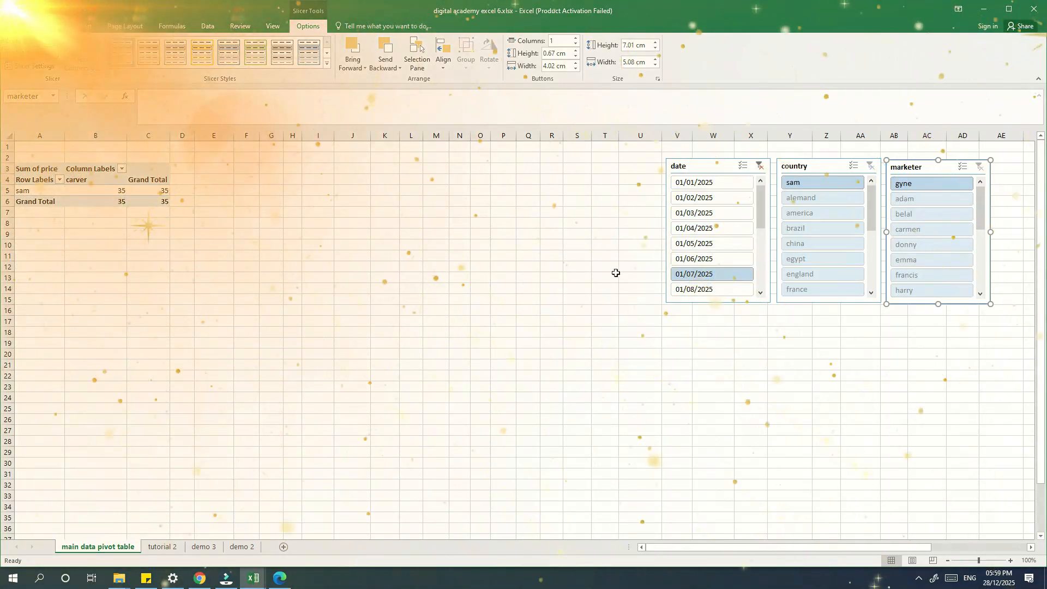
click(761, 168)
Move country from the rows to the columns under product, and collapse and expand the cotton group
click(511, 300)
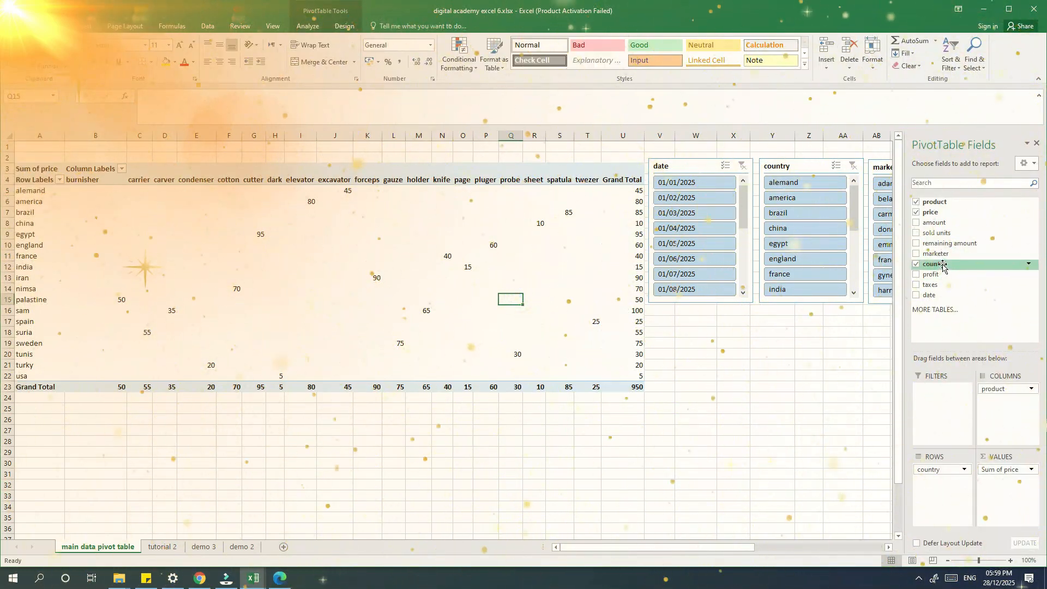
drag(933, 264, 948, 482)
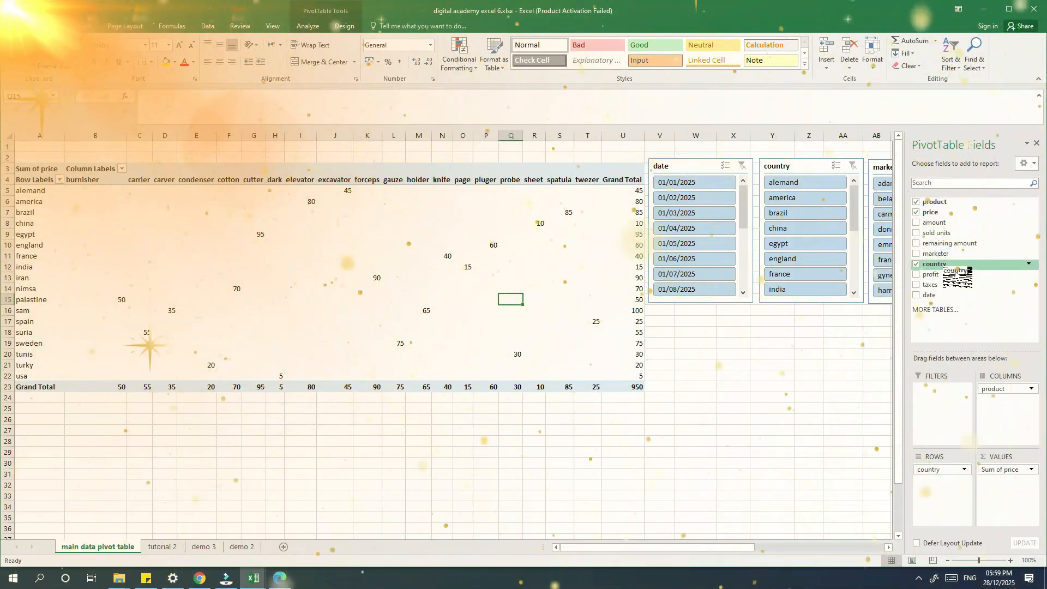
drag(946, 266, 1022, 421)
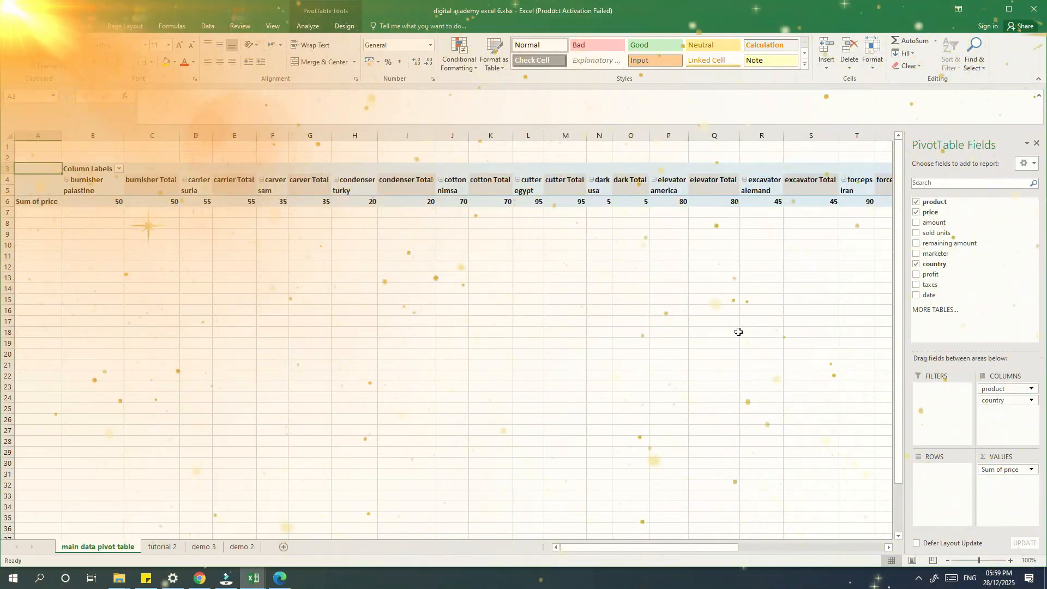
click(441, 180)
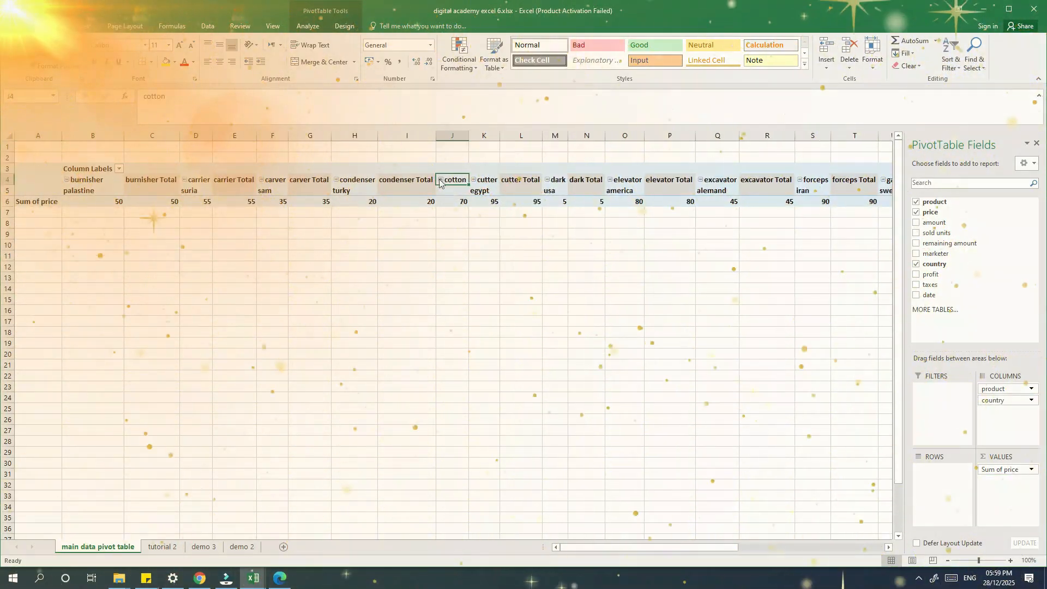
click(439, 179)
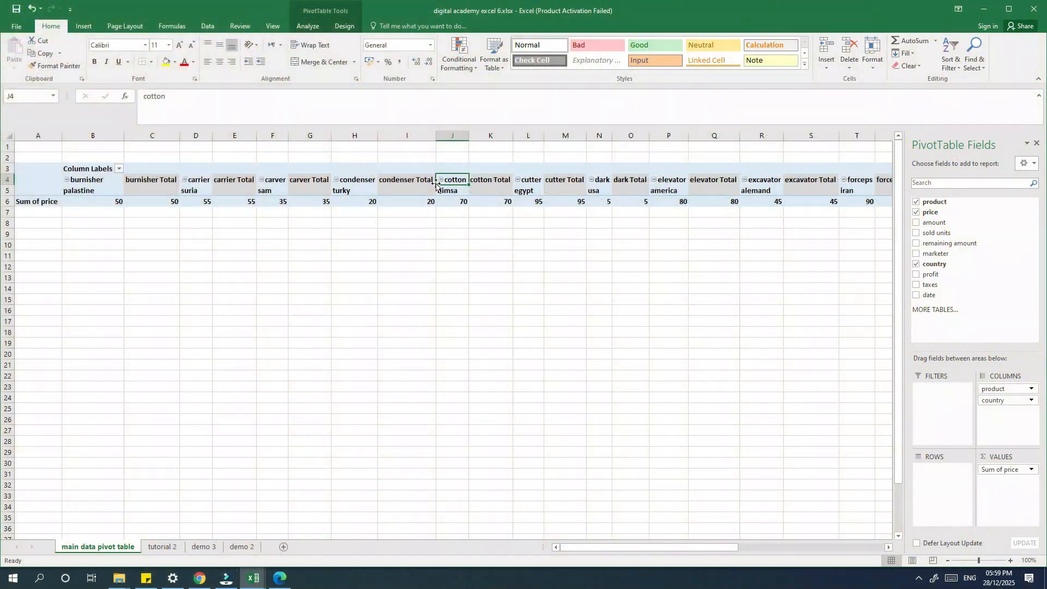
Collapse and re-expand the cutter group, and move country from the columns back to the rows
click(518, 180)
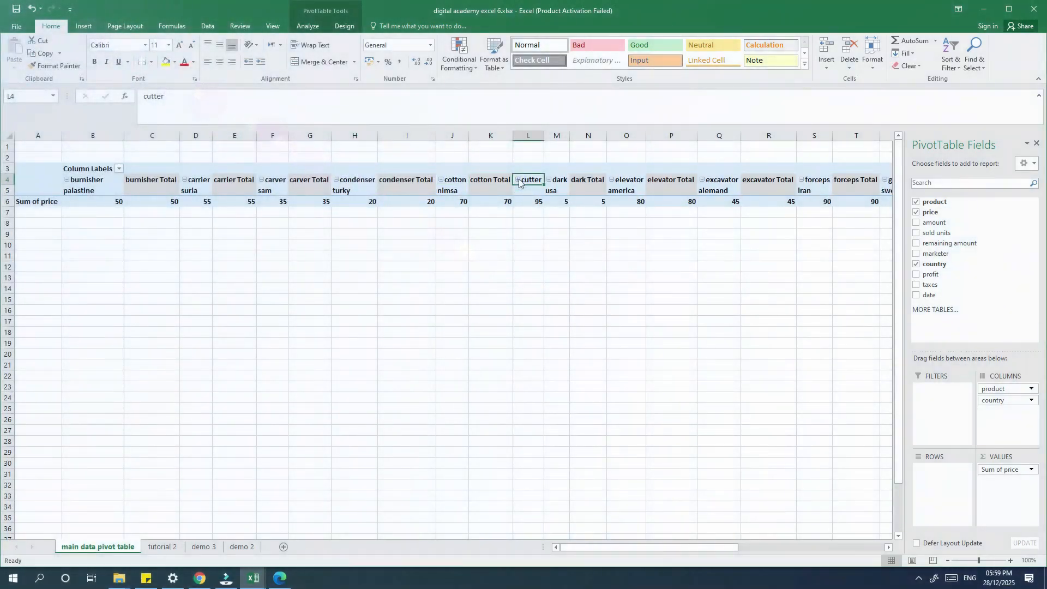
click(518, 181)
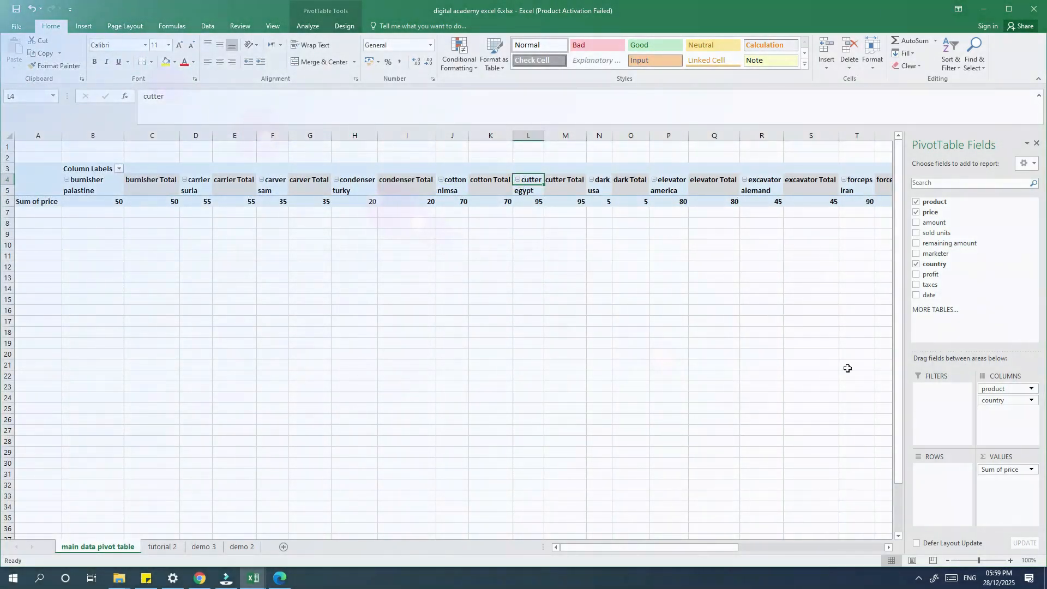
drag(1019, 404, 950, 485)
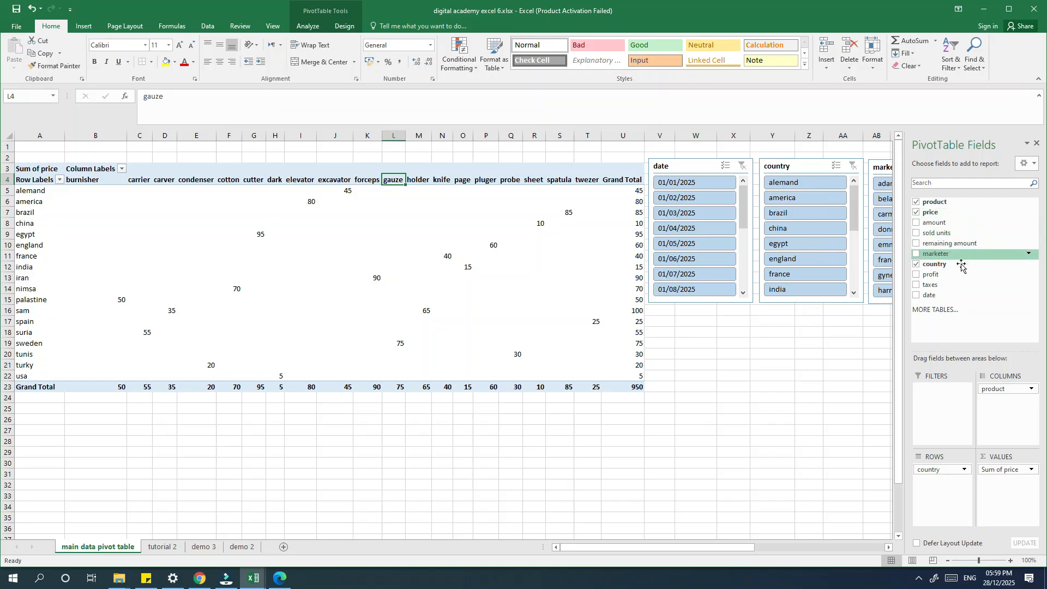
Add the date field to the rows below country and expand the years to show their quarters, collapsing and re-expanding china
drag(939, 295, 957, 306)
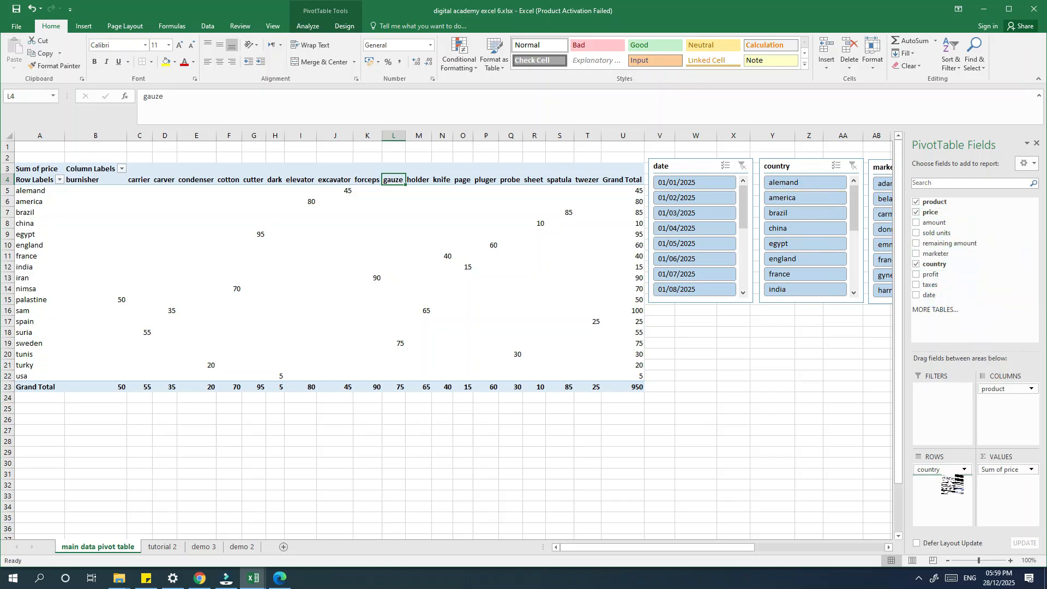
drag(949, 483, 949, 480)
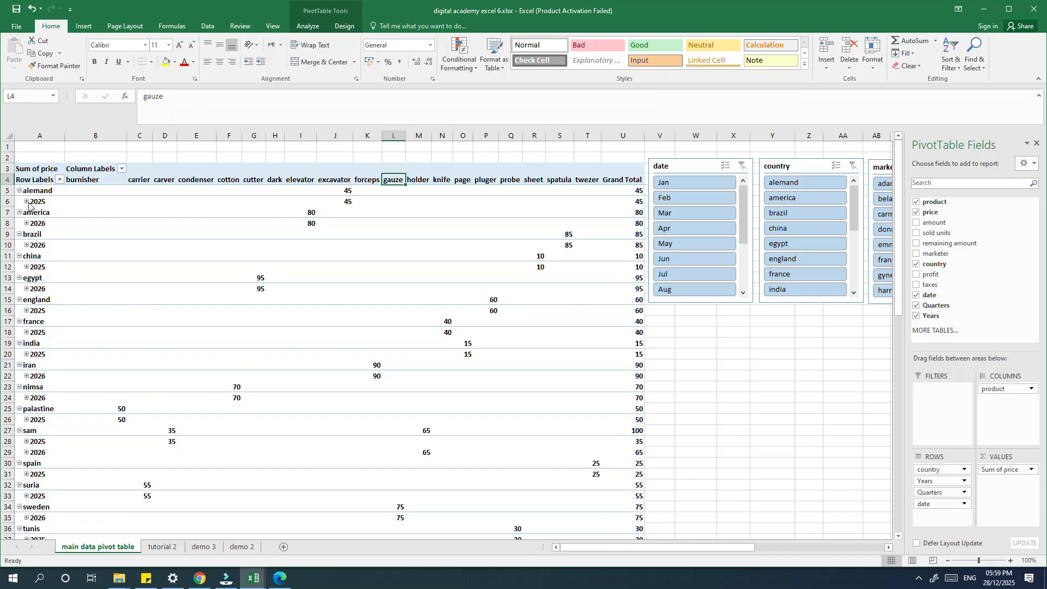
click(27, 311)
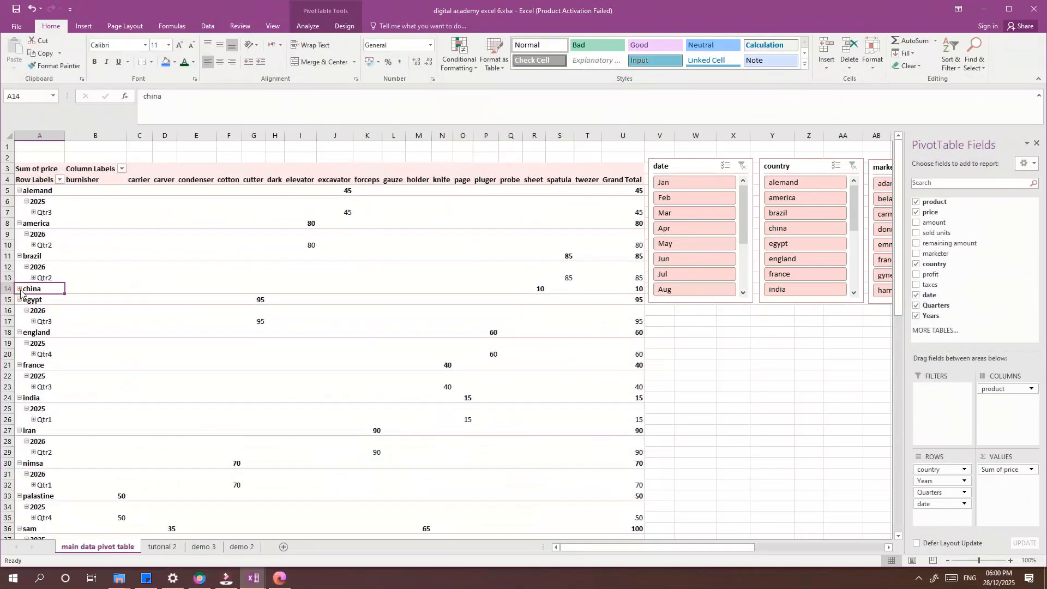
click(20, 289)
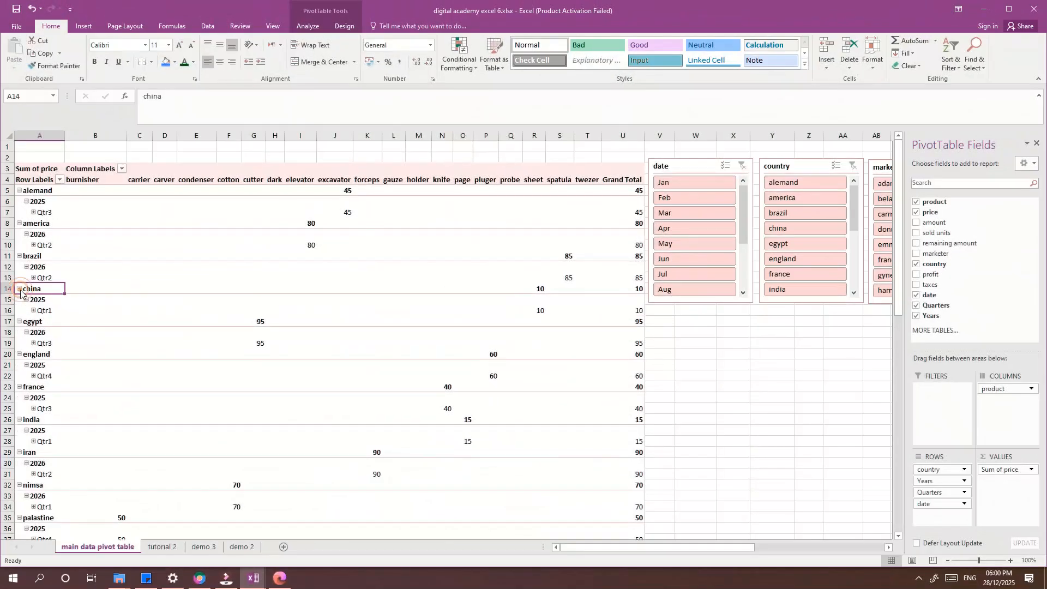
click(44, 315)
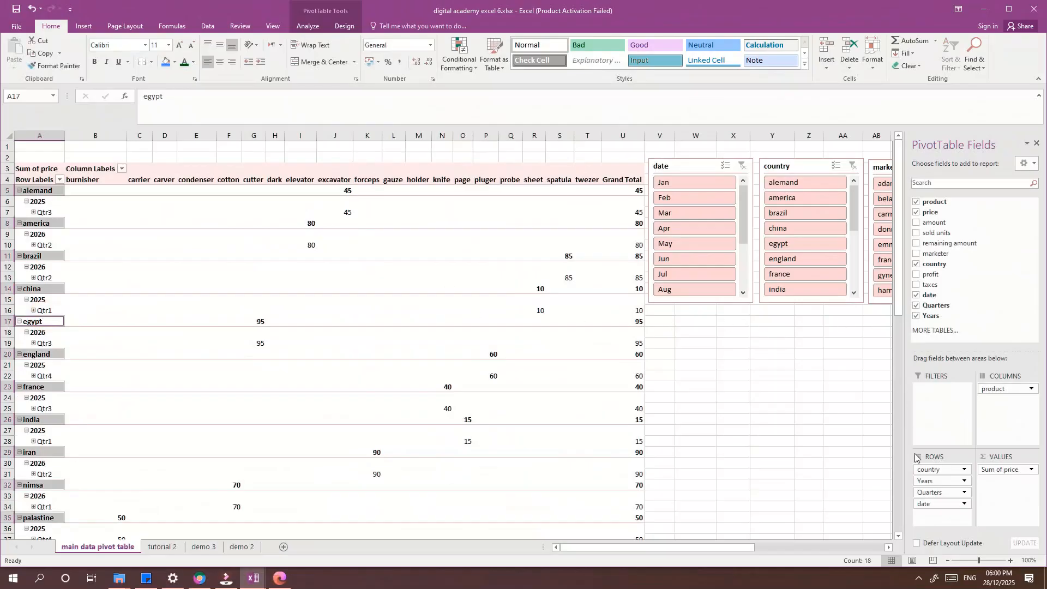
Remove date, Quarters and Years from the rows, leaving only country
drag(980, 313, 971, 319)
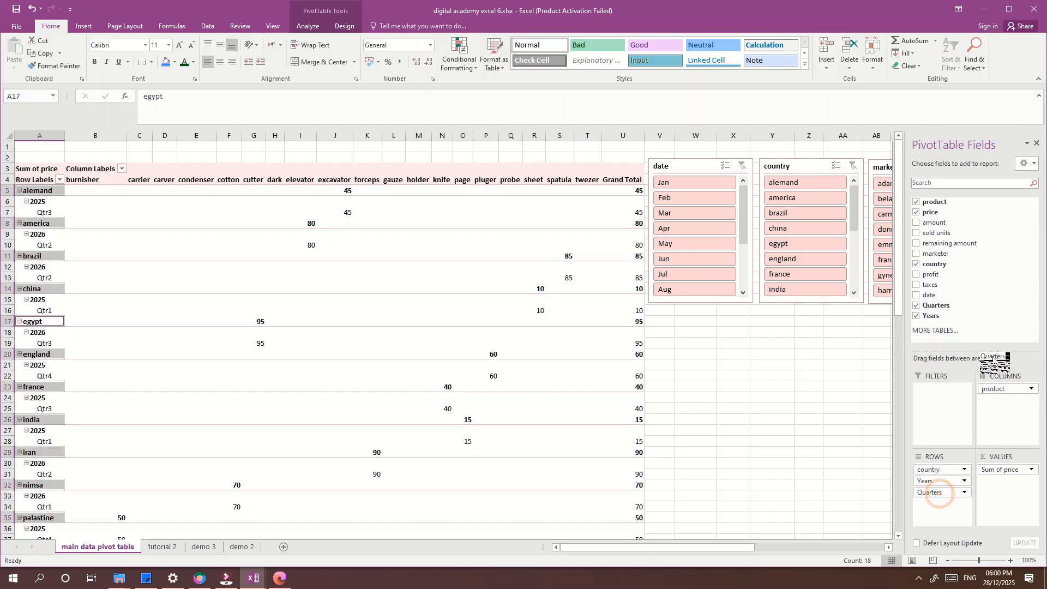
drag(993, 360, 998, 334)
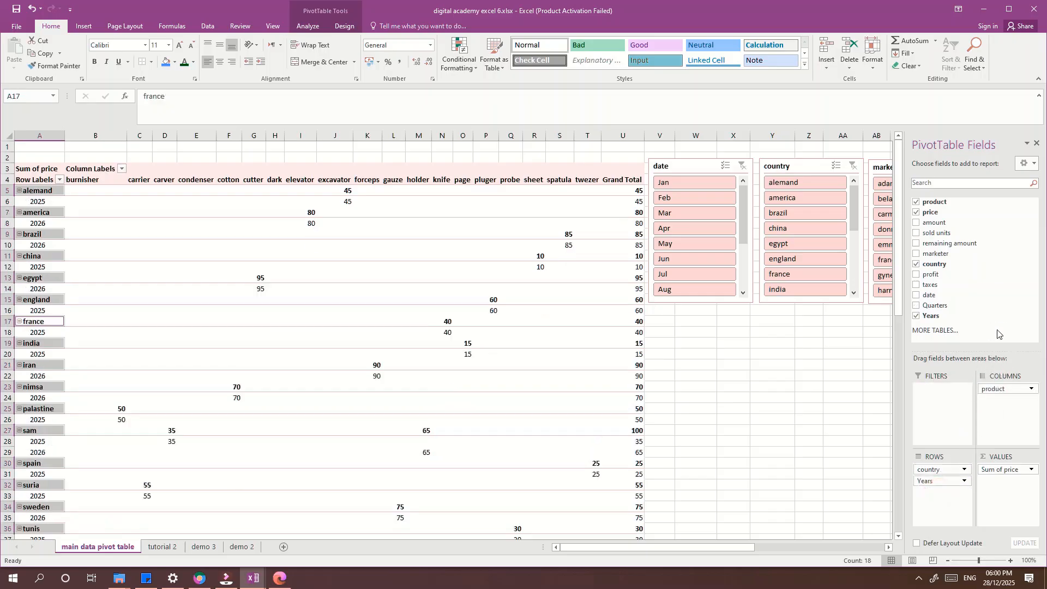
click(936, 486)
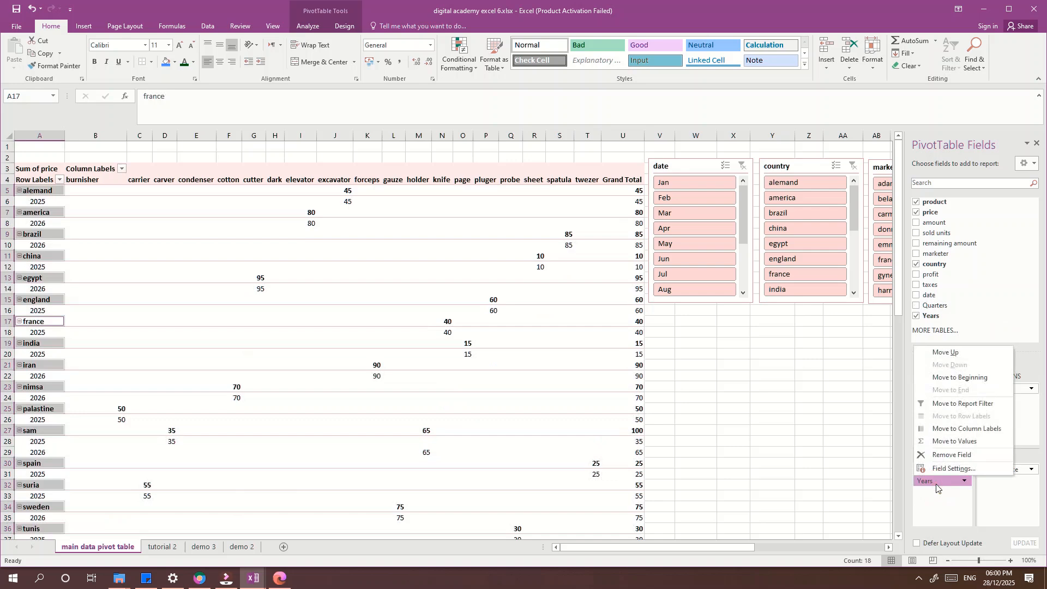
click(936, 487)
drag(936, 485, 990, 312)
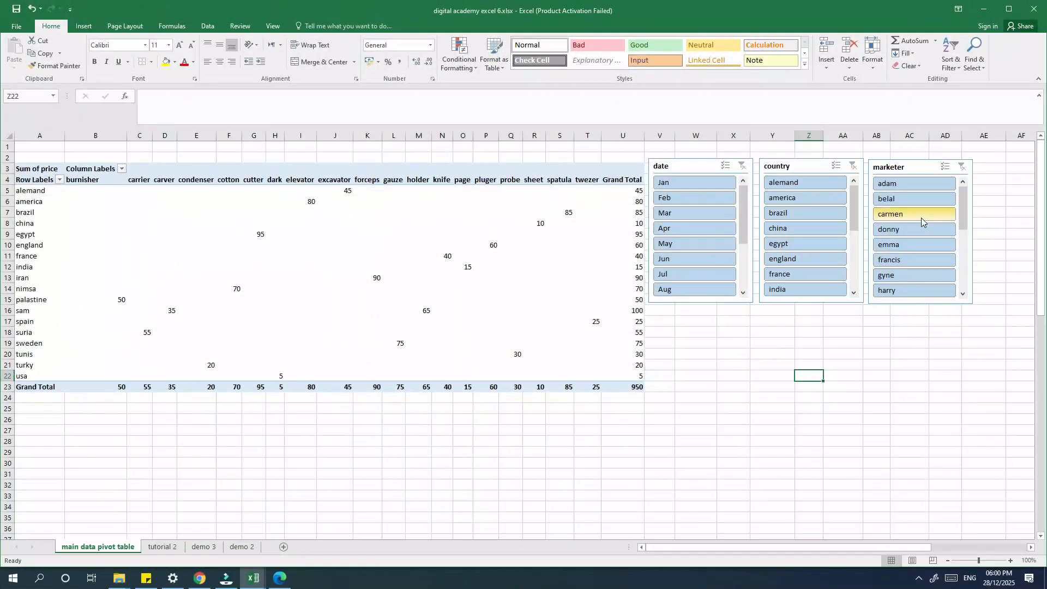
Filter the pivot table by single marketers one after another: the third, fourth, fifth and eighth in the marketer slicer
click(921, 217)
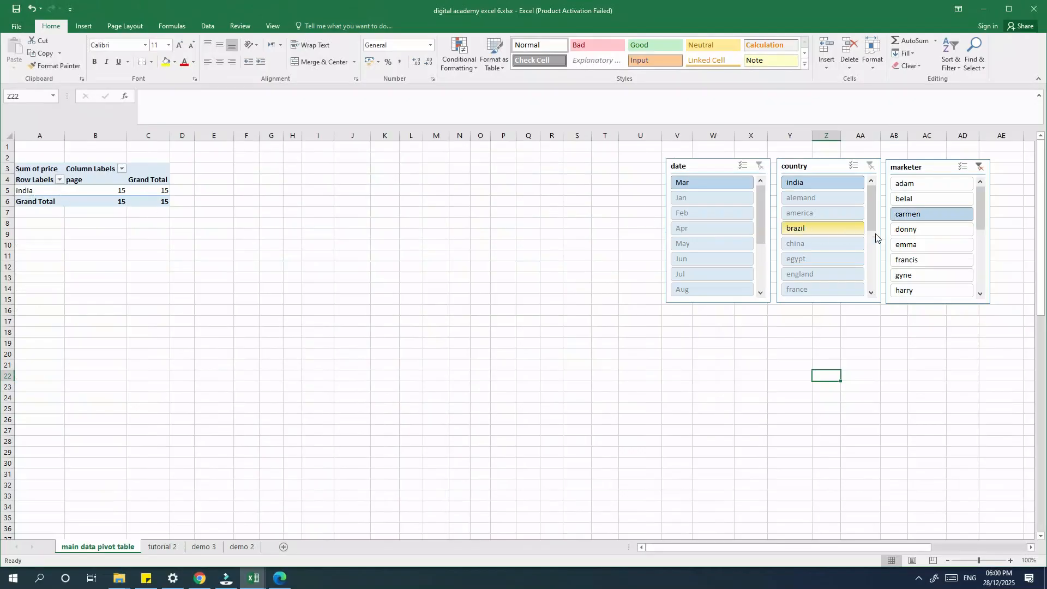
click(916, 229)
click(917, 250)
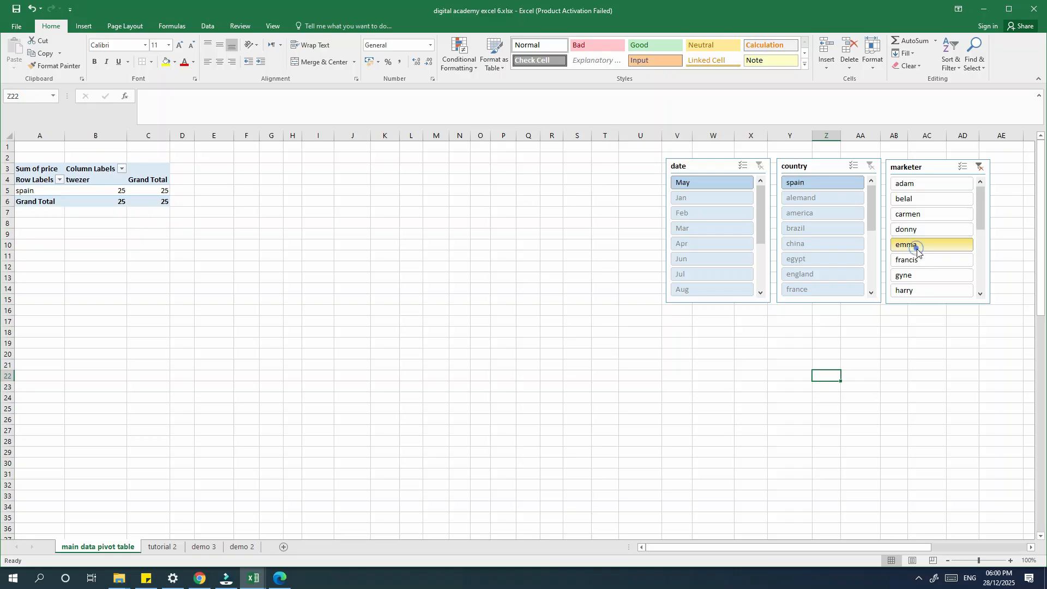
click(921, 273)
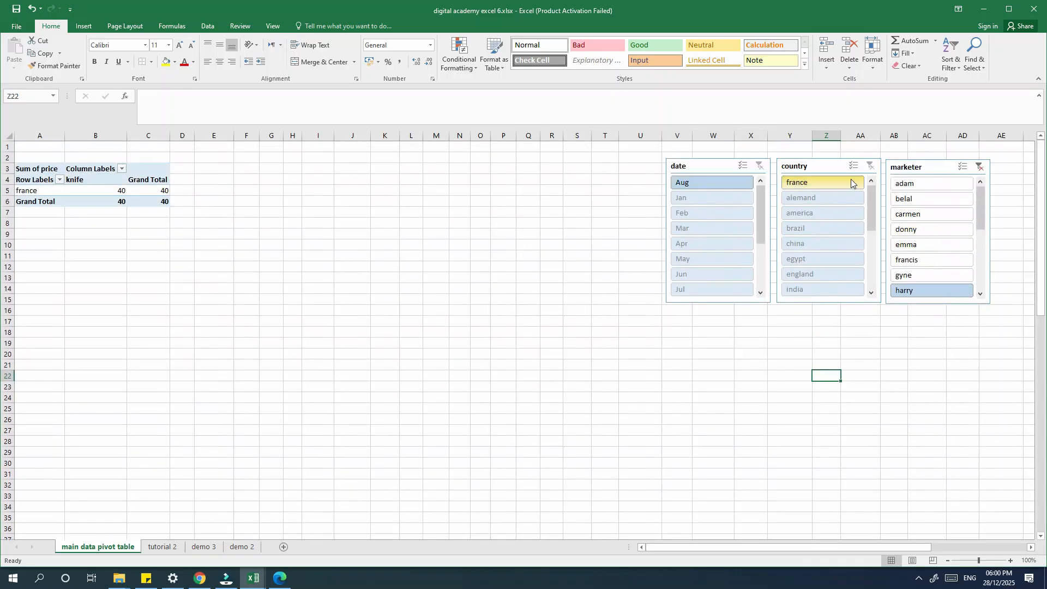
Filter the pivot table by the single countries alemand, america and brazil, and clear the marketer filter
click(825, 196)
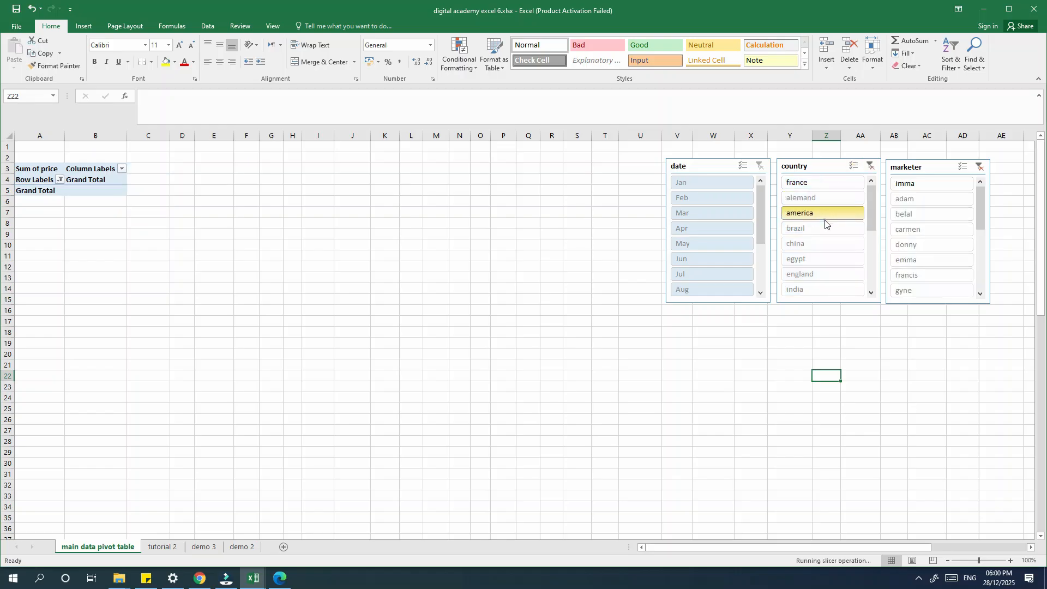
click(825, 217)
click(822, 231)
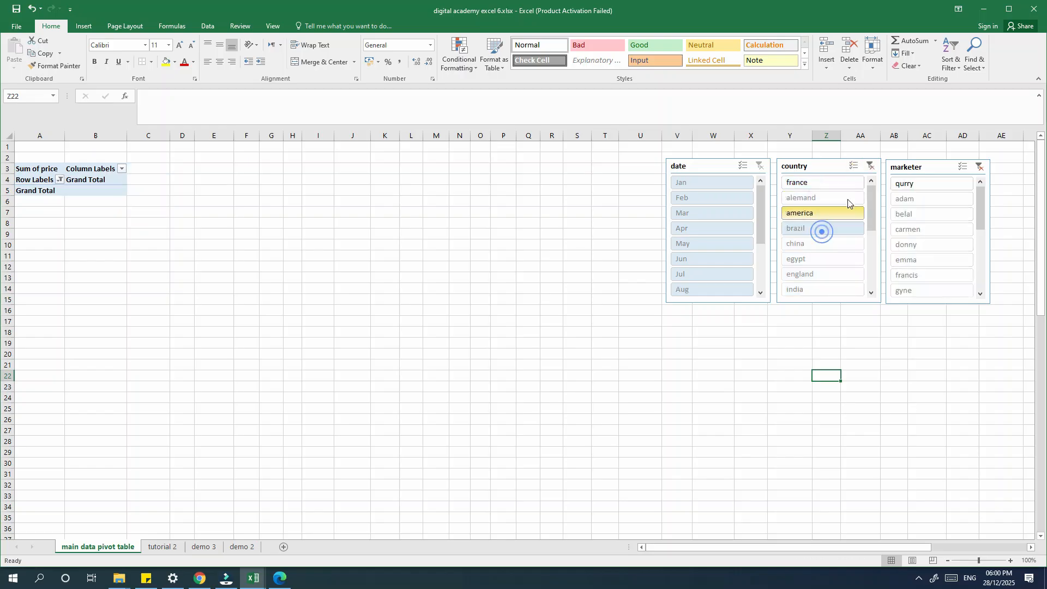
click(980, 167)
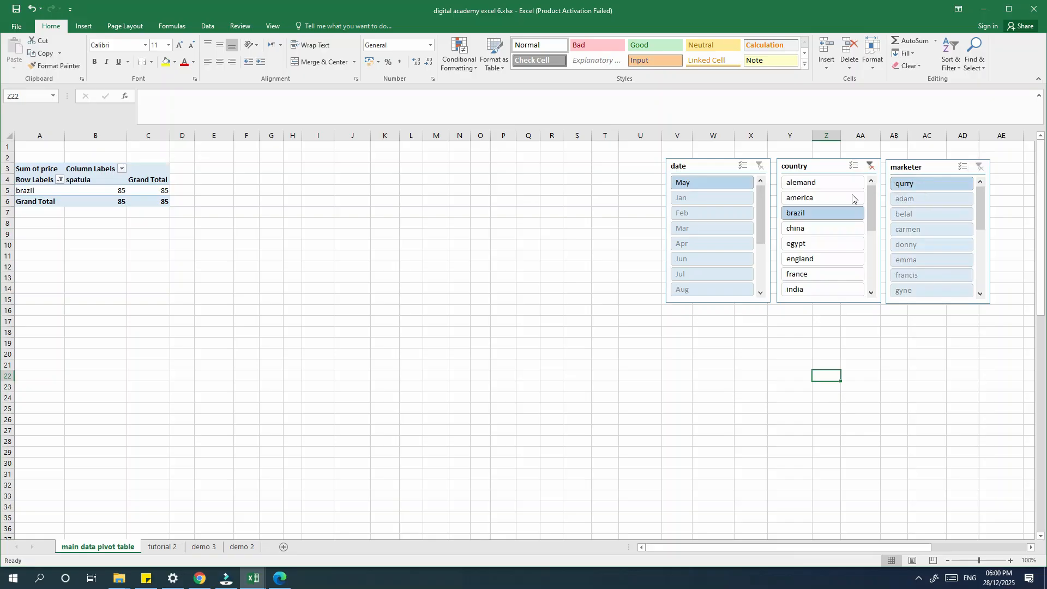
Filter the pivot table by the single countries england and india, and clear the country filter
click(824, 261)
scroll(823, 267, down, 1)
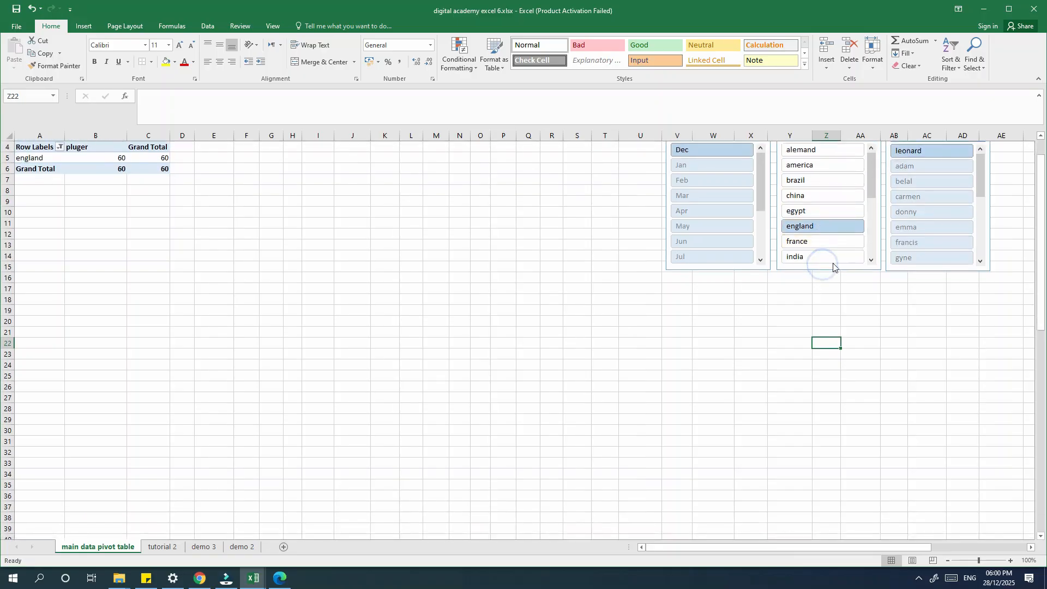
click(832, 257)
scroll(592, 300, up, 1)
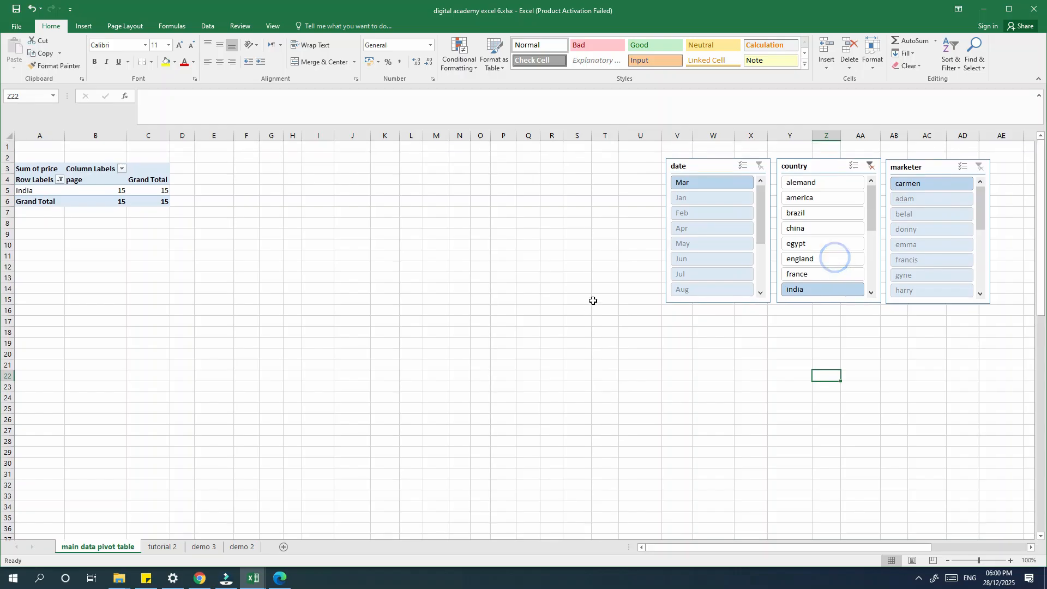
click(870, 166)
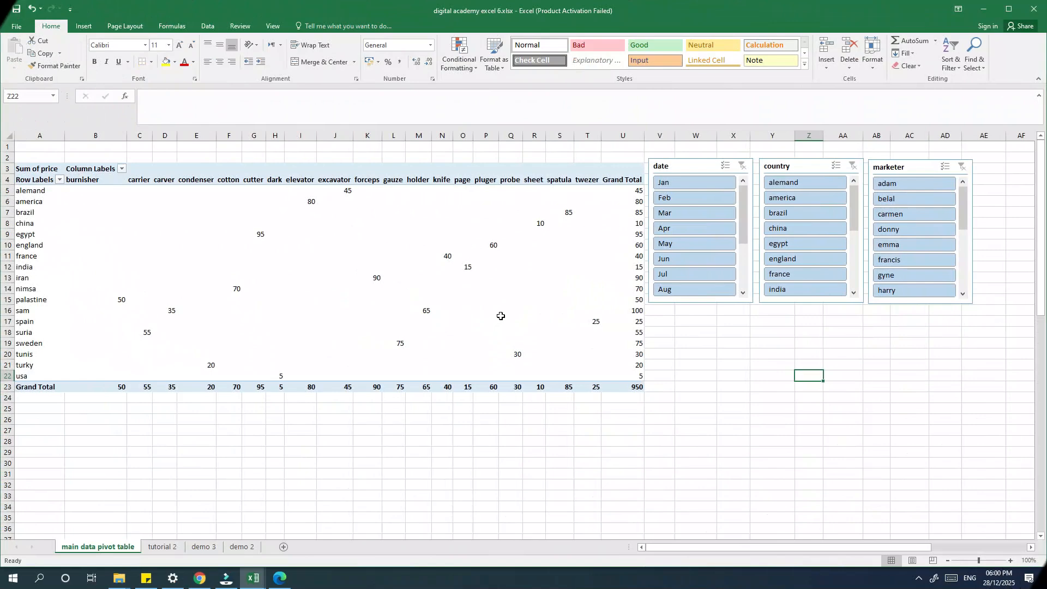
Replace price with profit as the summed field in the pivot table's values
click(453, 255)
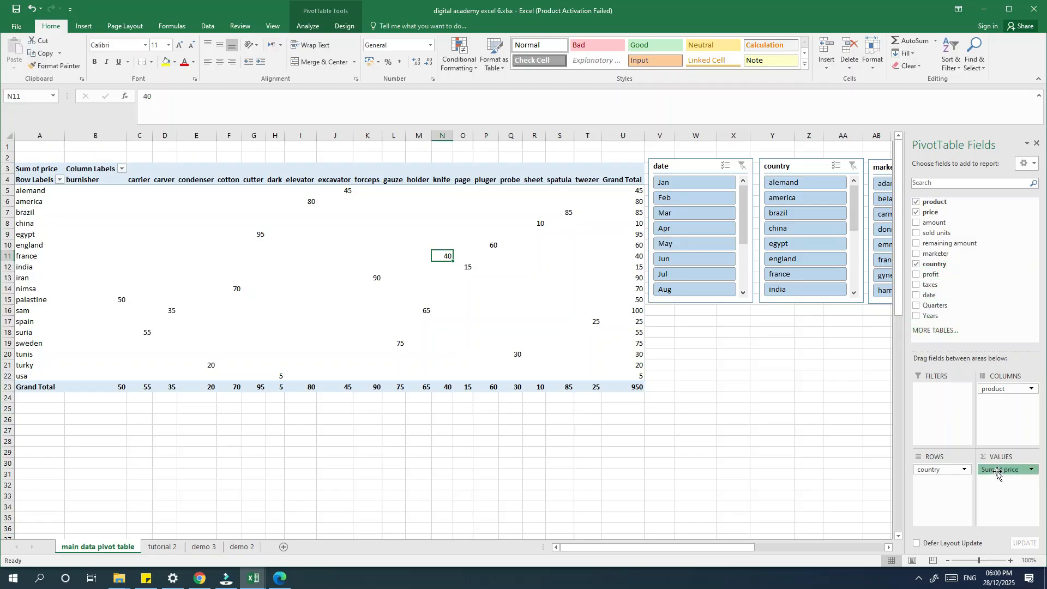
drag(998, 473, 993, 303)
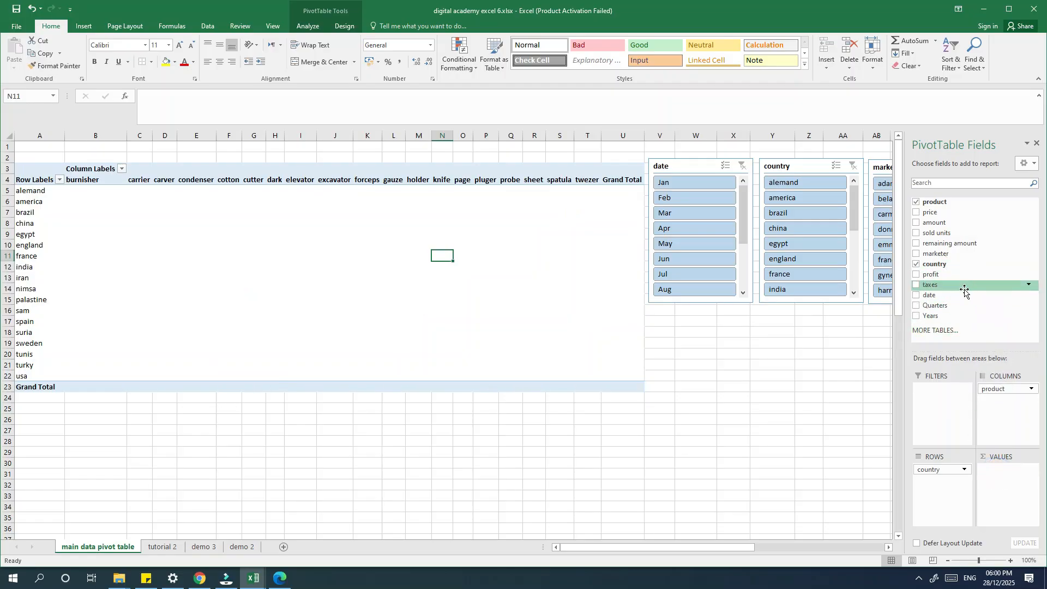
drag(946, 274, 1013, 421)
drag(1009, 472, 1009, 473)
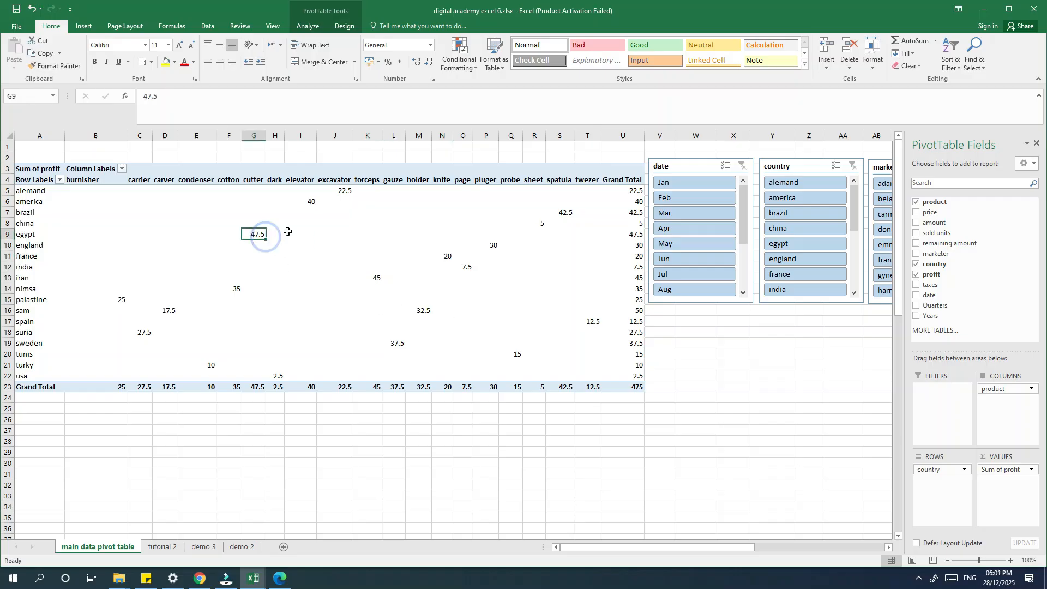
Filter the profit figures by the single months Jan, Feb, Apr, May, Jun and Jul, and clear the date filter
click(691, 185)
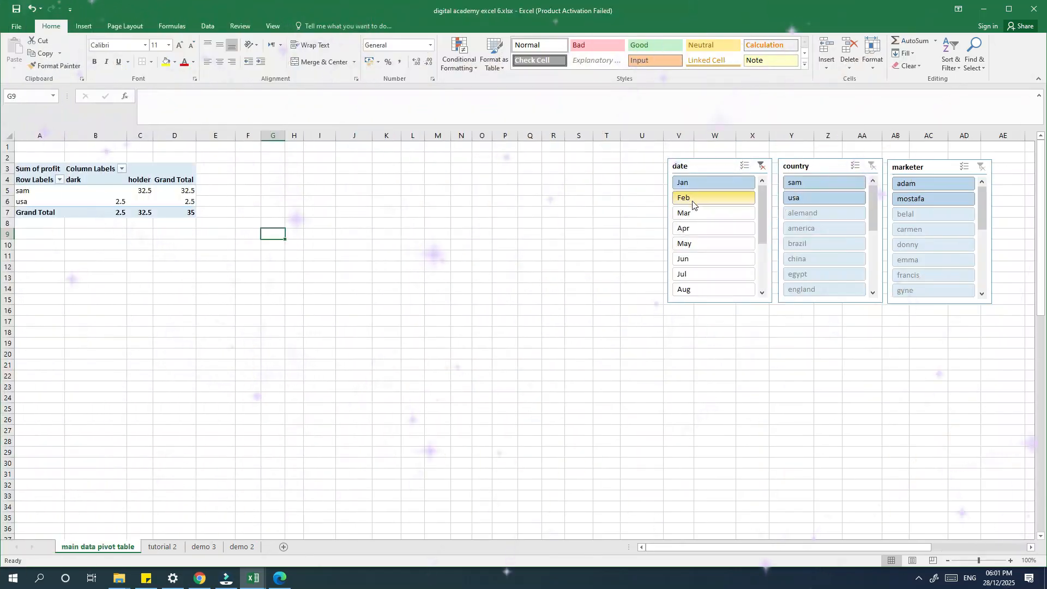
click(692, 199)
click(697, 225)
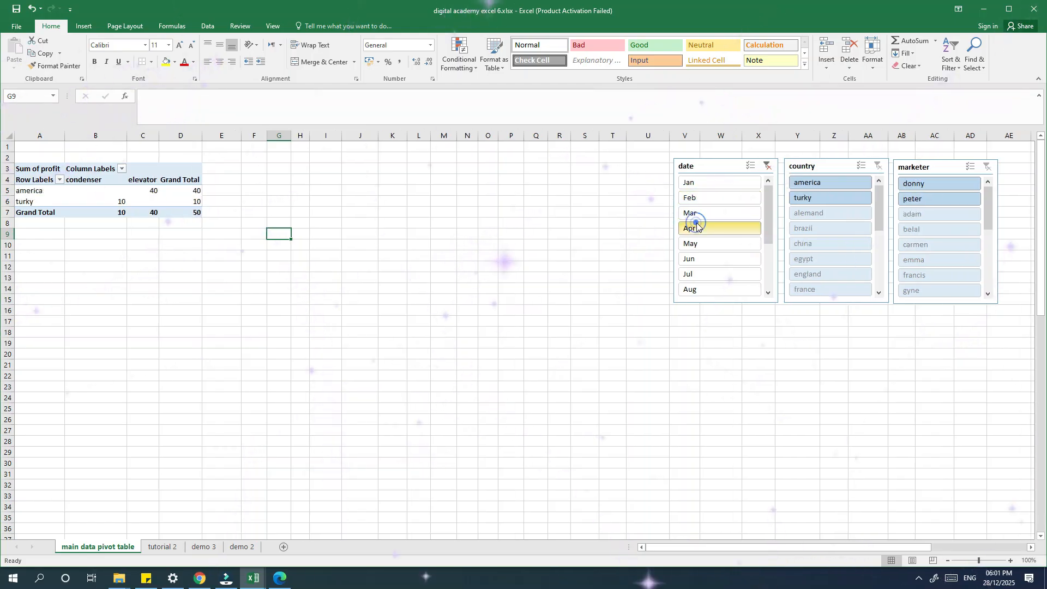
click(700, 243)
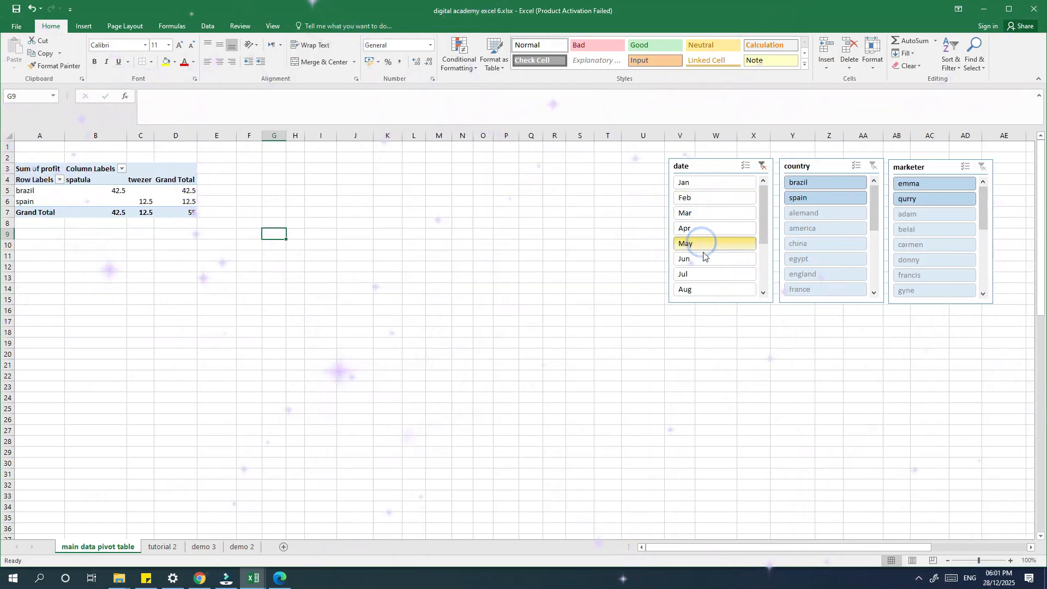
click(704, 259)
click(706, 278)
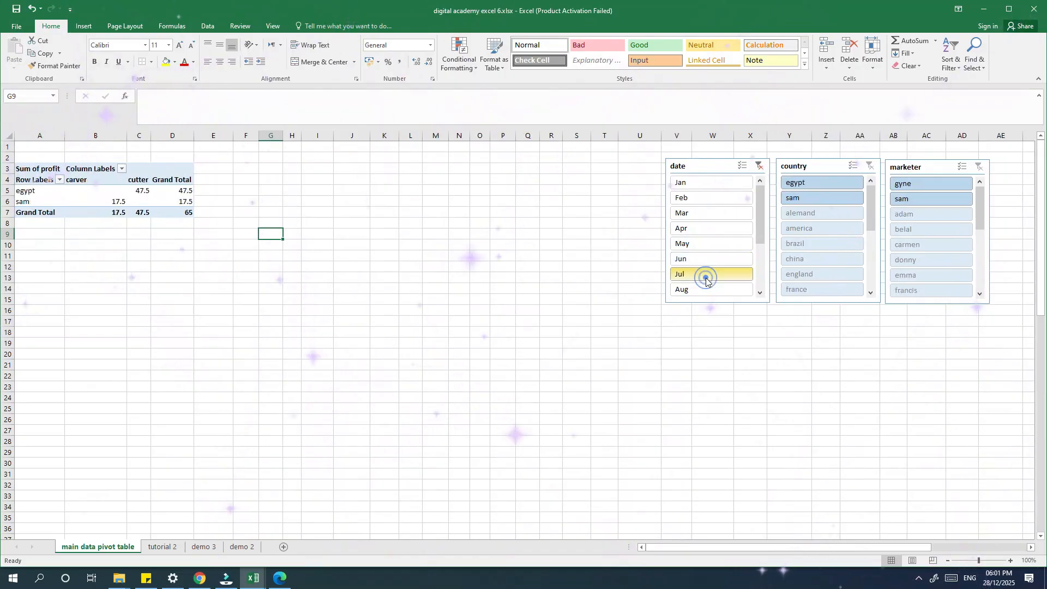
click(758, 165)
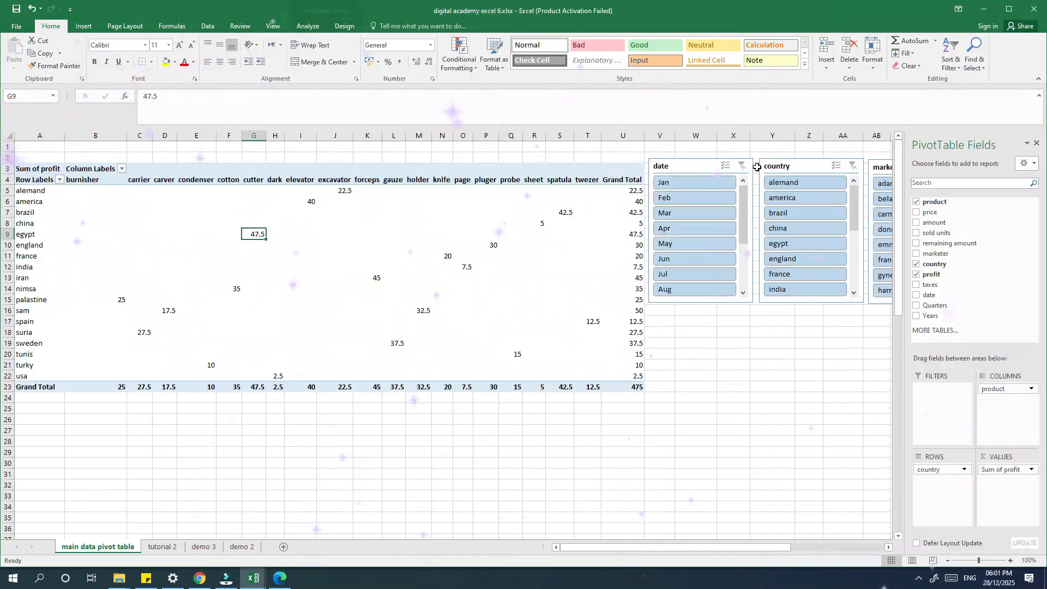
Filter the profit figures by the single countries alemand, brazil and egypt, and clear the country filter
click(785, 189)
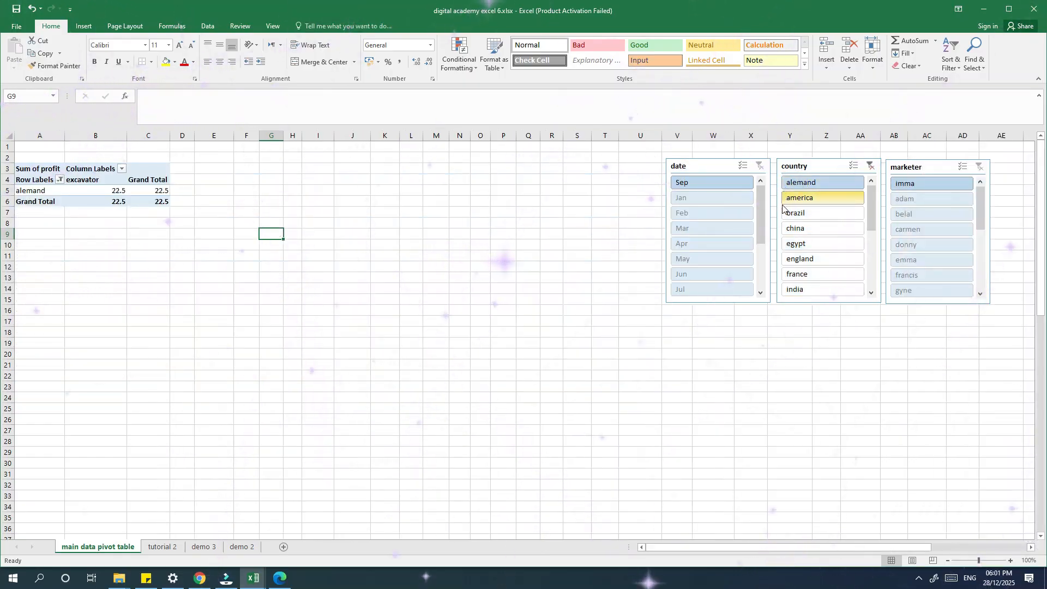
click(791, 214)
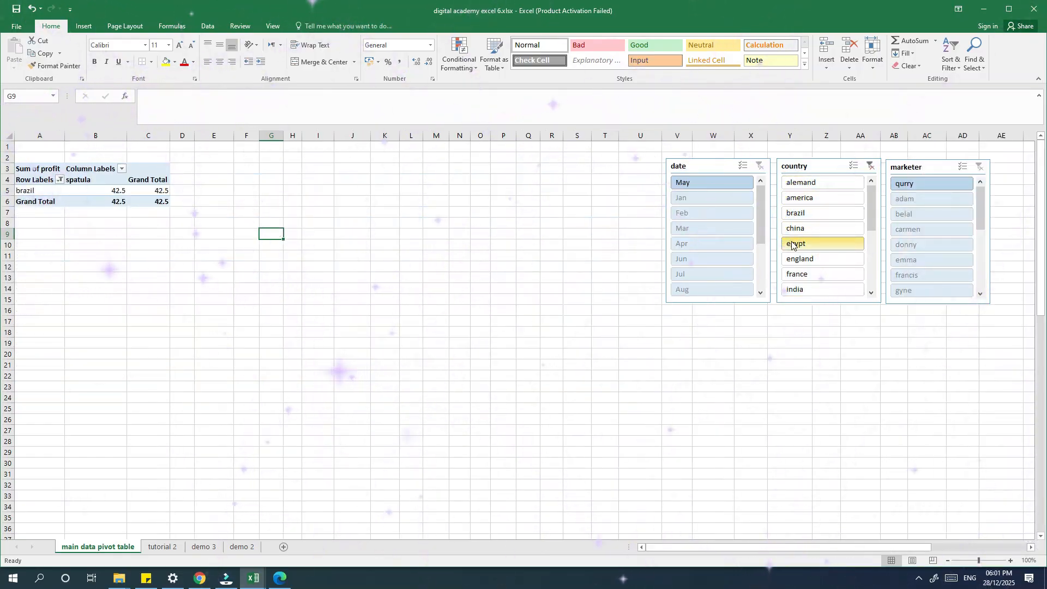
click(797, 259)
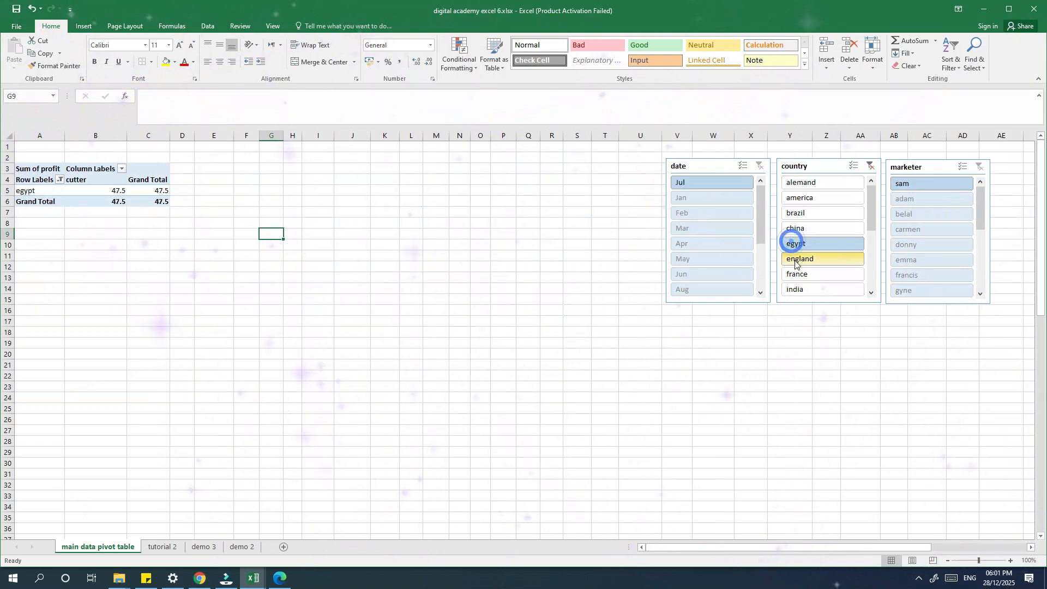
click(870, 165)
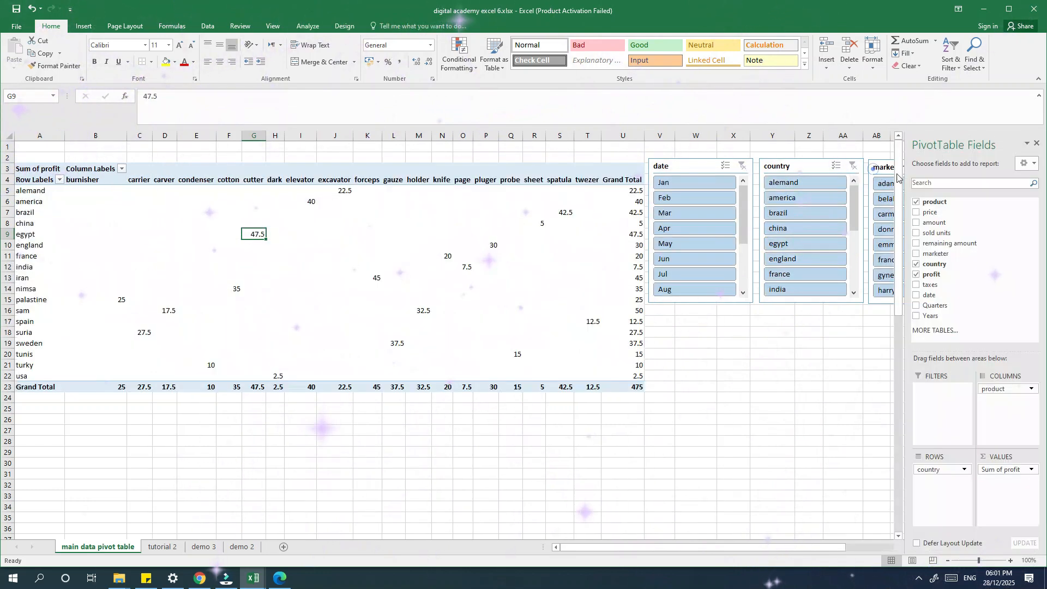
Filter the profit figures by the second marketer in the slicer and switch the filter to the third marketer
click(883, 199)
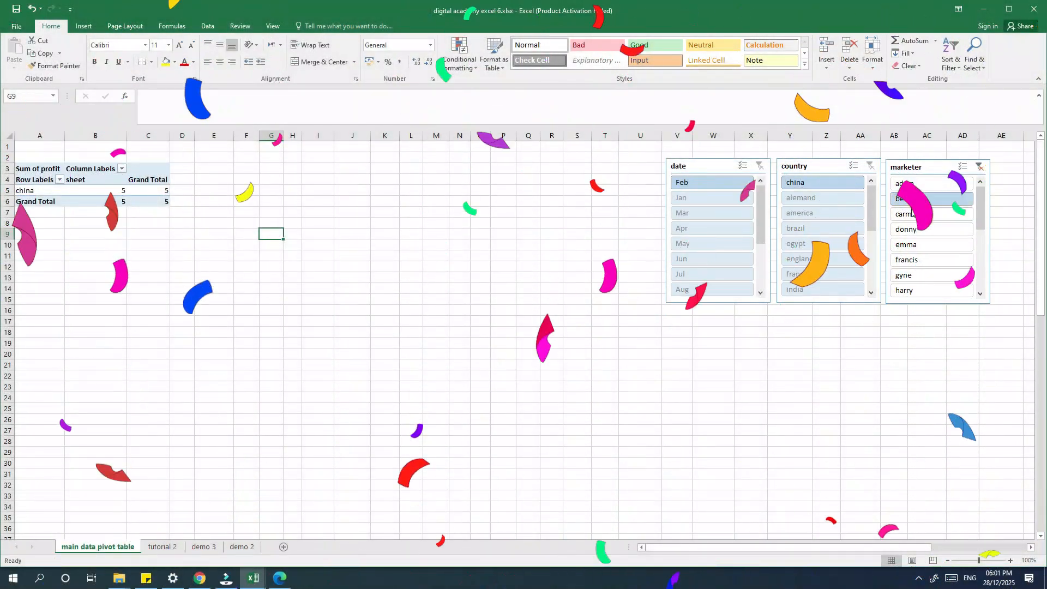
click(912, 212)
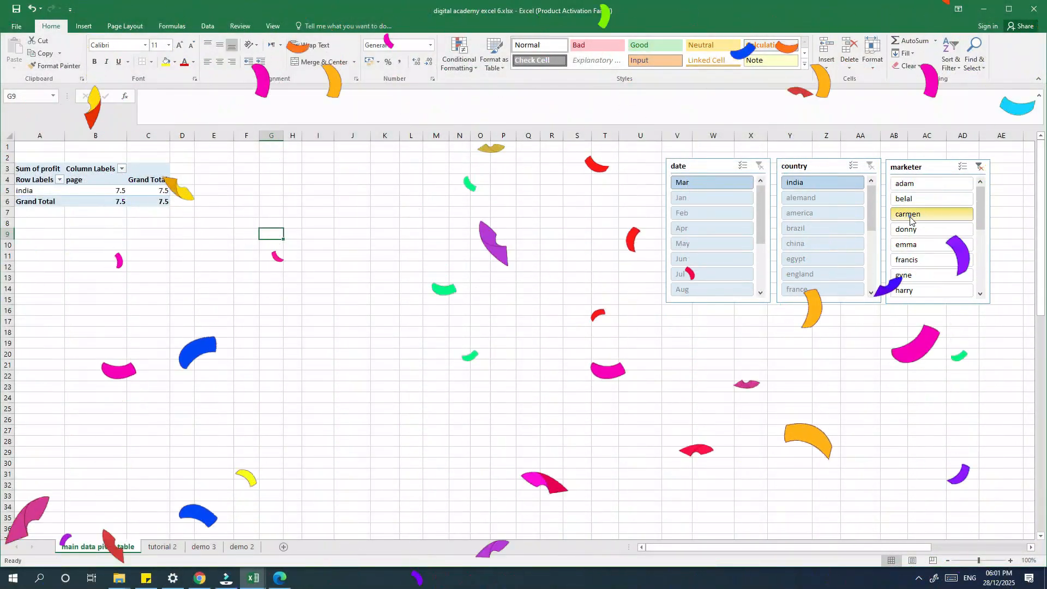
Switch the profit figures' marketer filter to the fourth marketer in the slicer
click(906, 233)
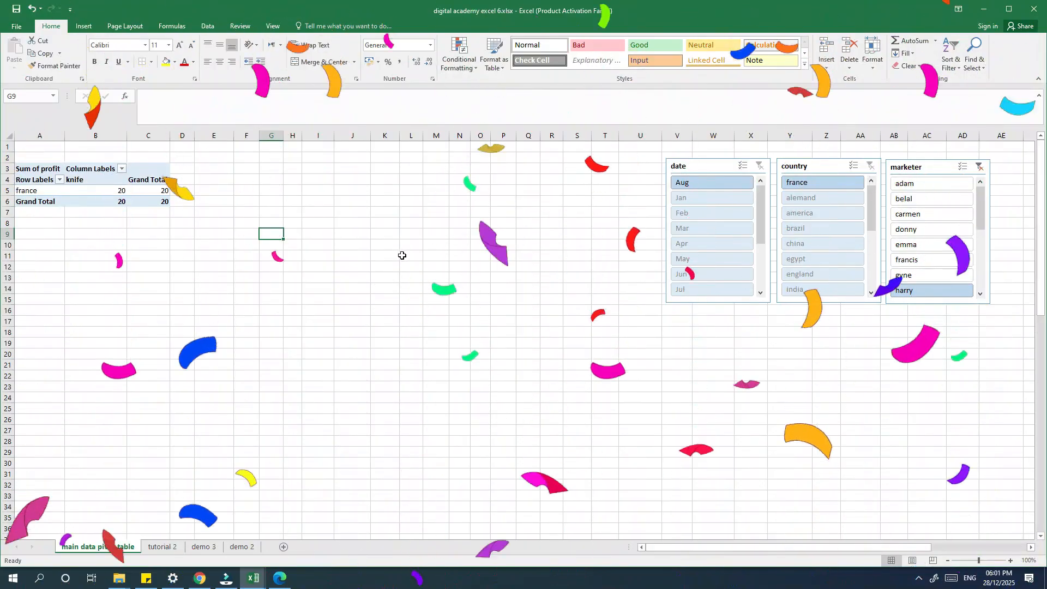
Remove the date, country and marketer slicers from the pivot table sheet
right_click(716, 165)
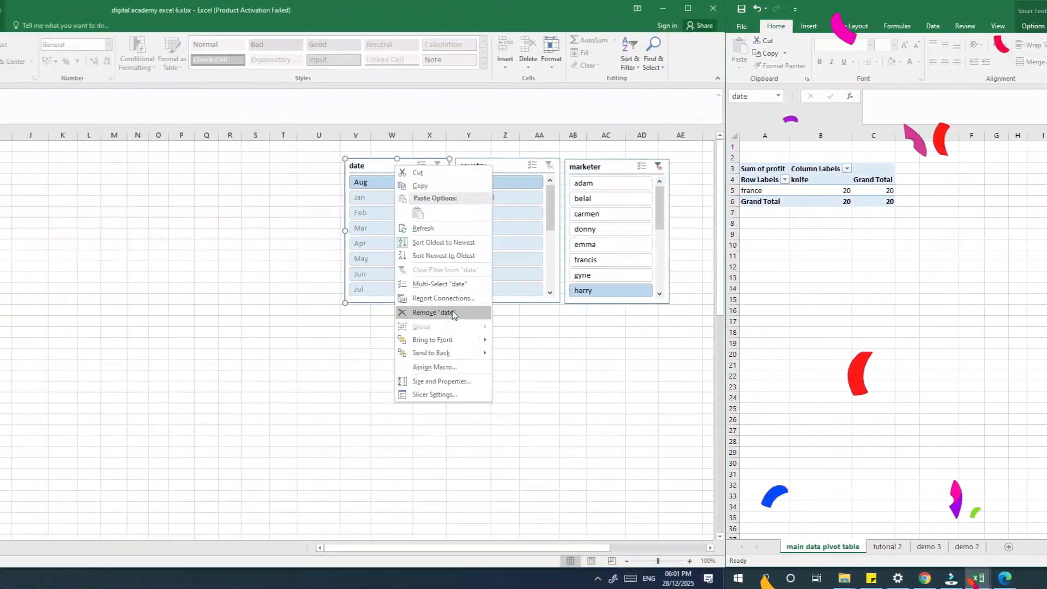
click(452, 312)
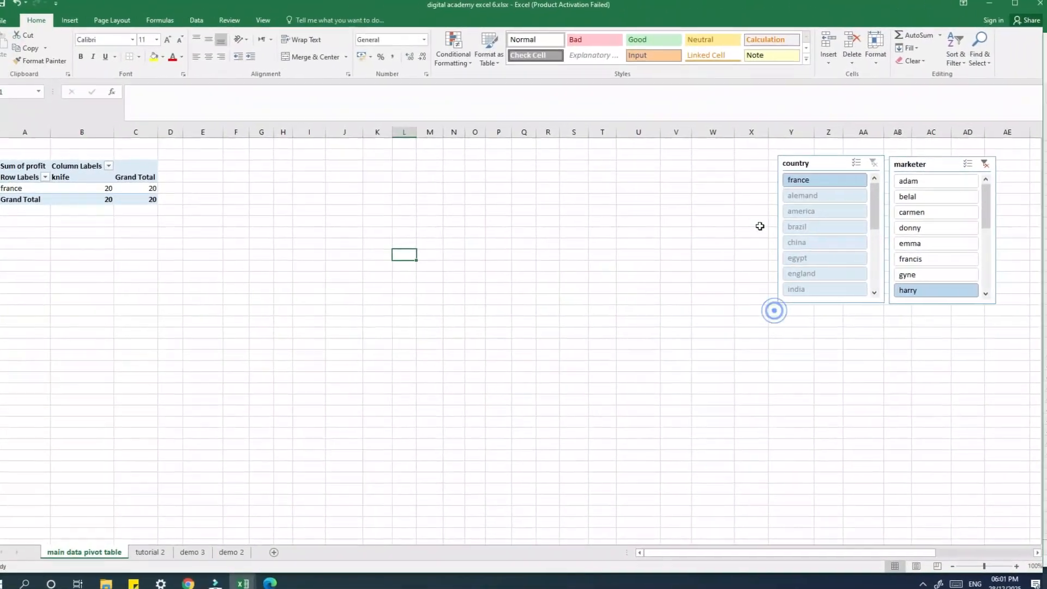
right_click(479, 168)
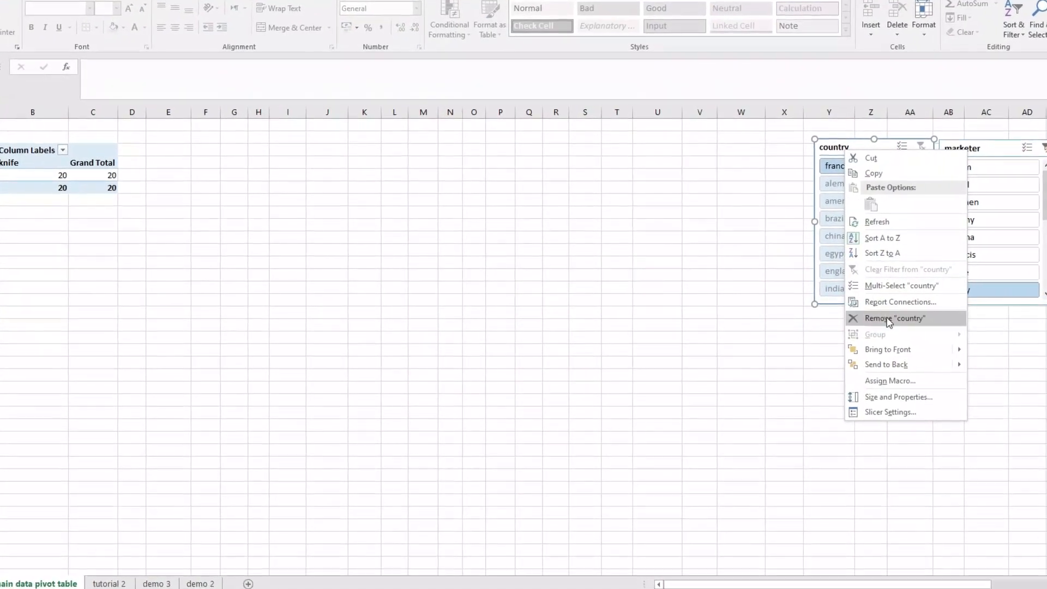
click(891, 318)
right_click(967, 156)
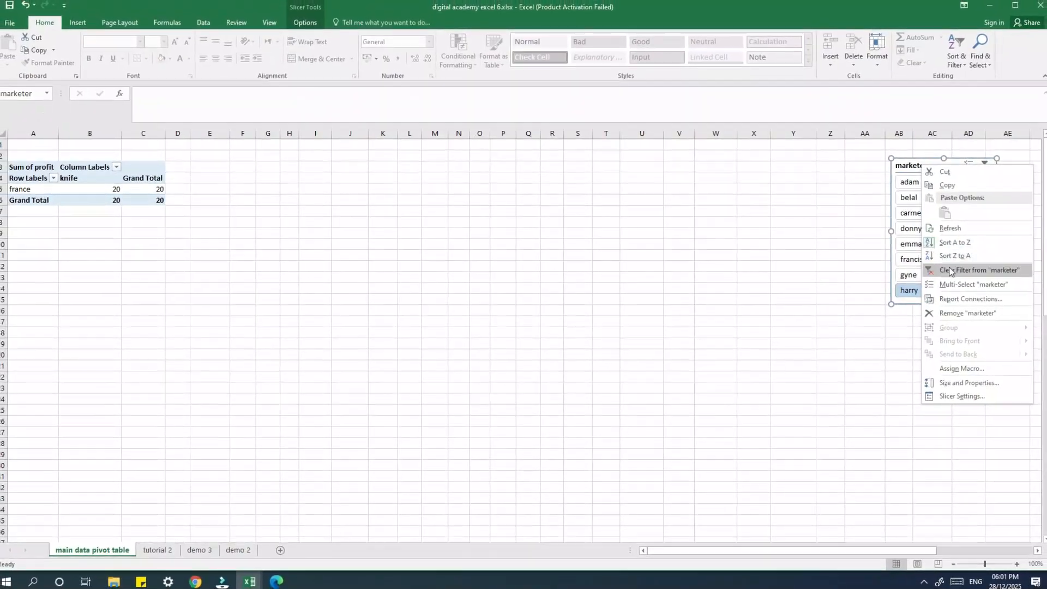
click(988, 315)
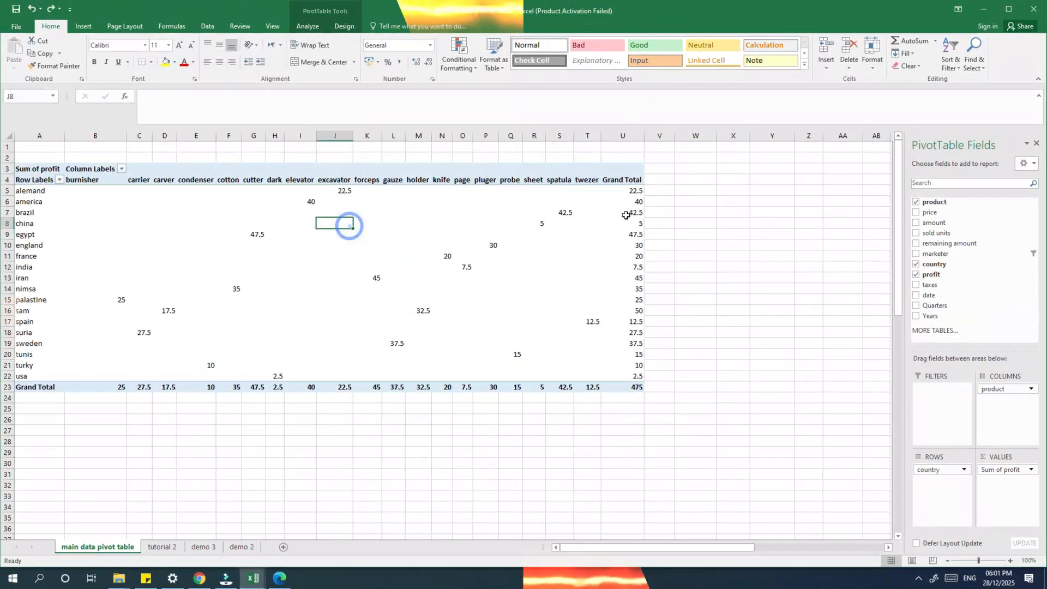
Apply the 20% - Accent4 cell style to the whole pivot table, from the Sum of profit cell to the Grand Total row
click(27, 170)
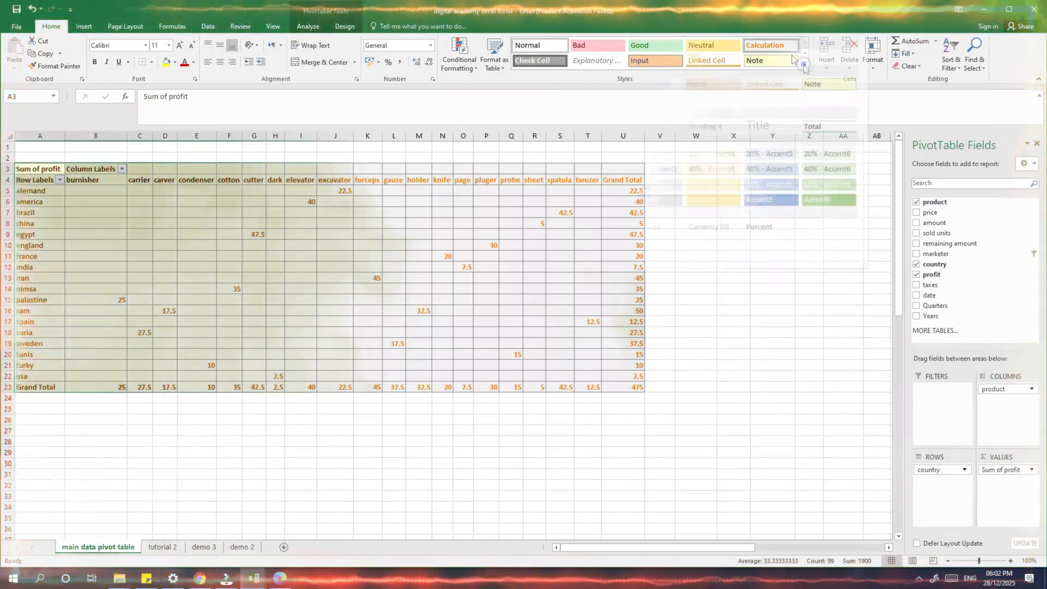
click(804, 64)
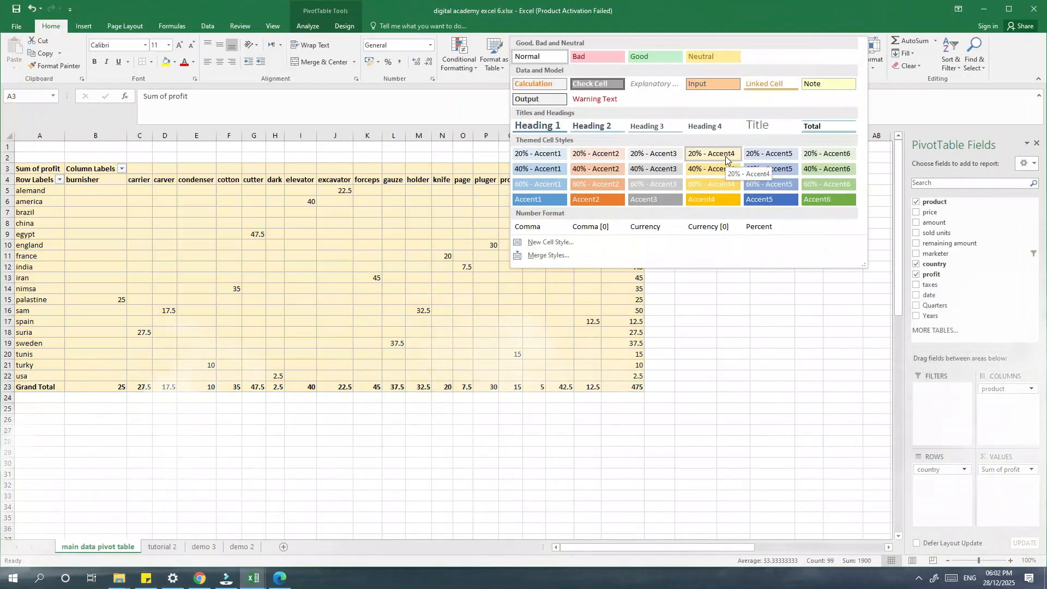
click(725, 156)
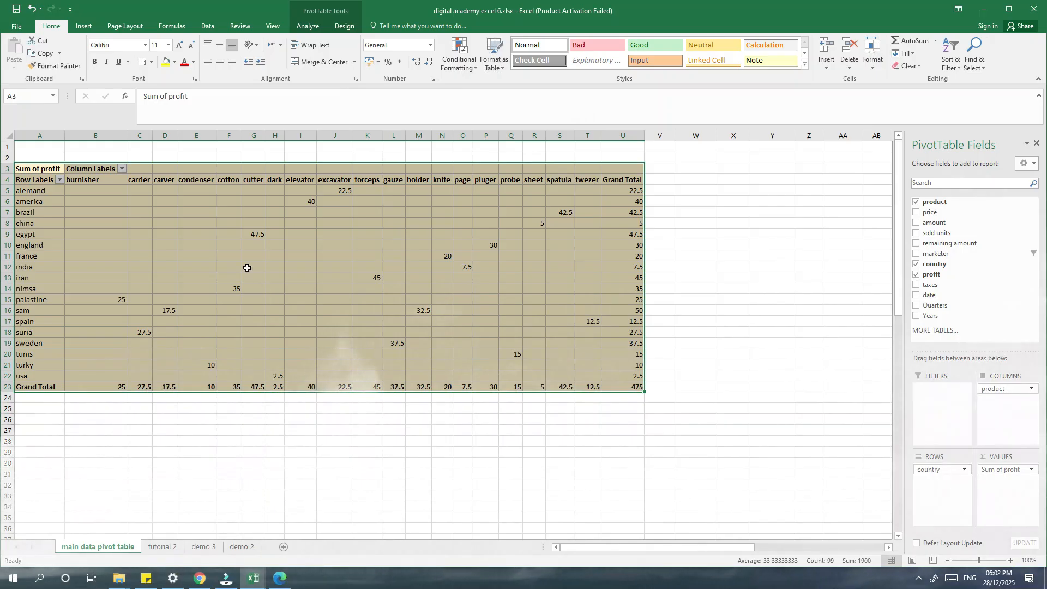
Bring up the analysis commands for the profit pivot table
click(319, 28)
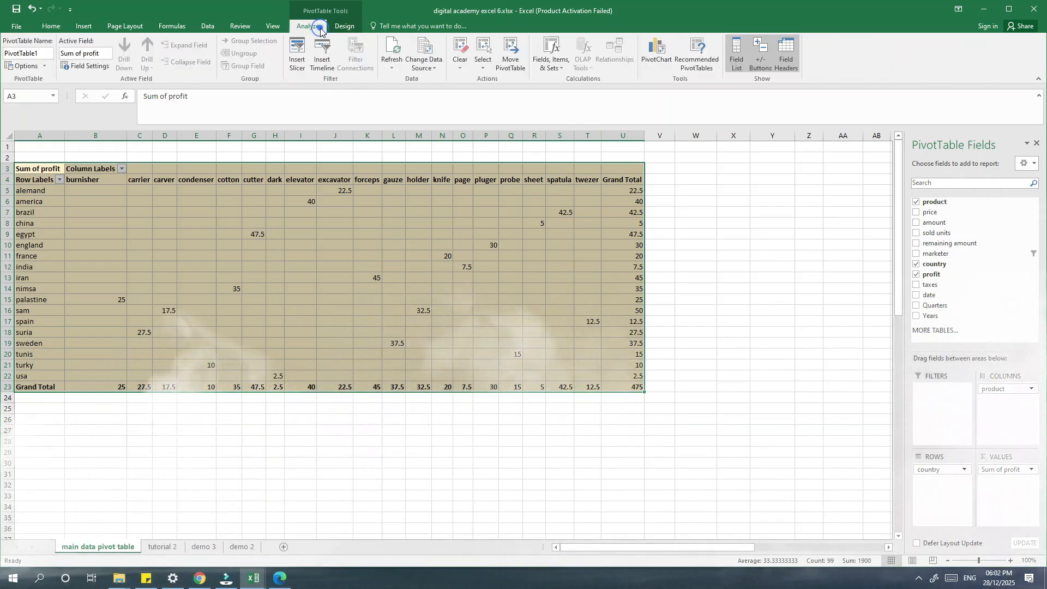